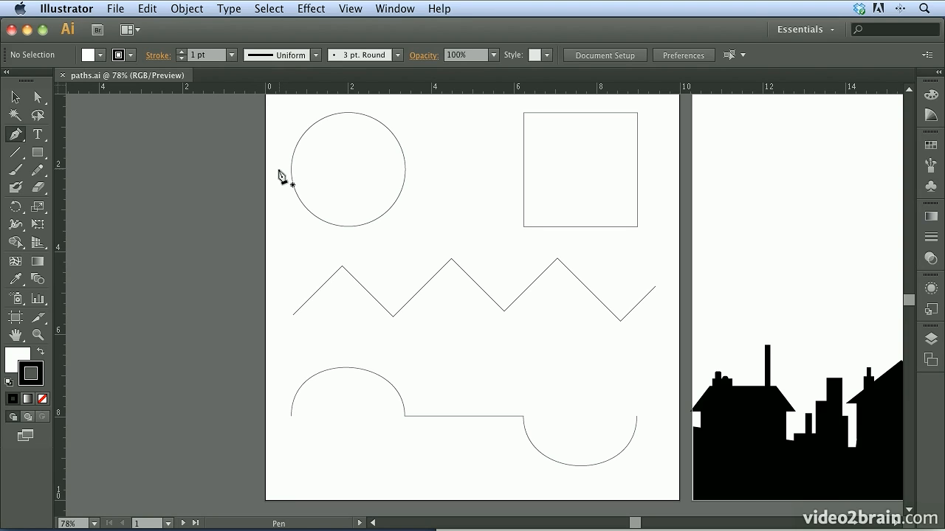
# Step: Switch to the Direct Selection tool and back to the Pen tool
pyautogui.press('super')
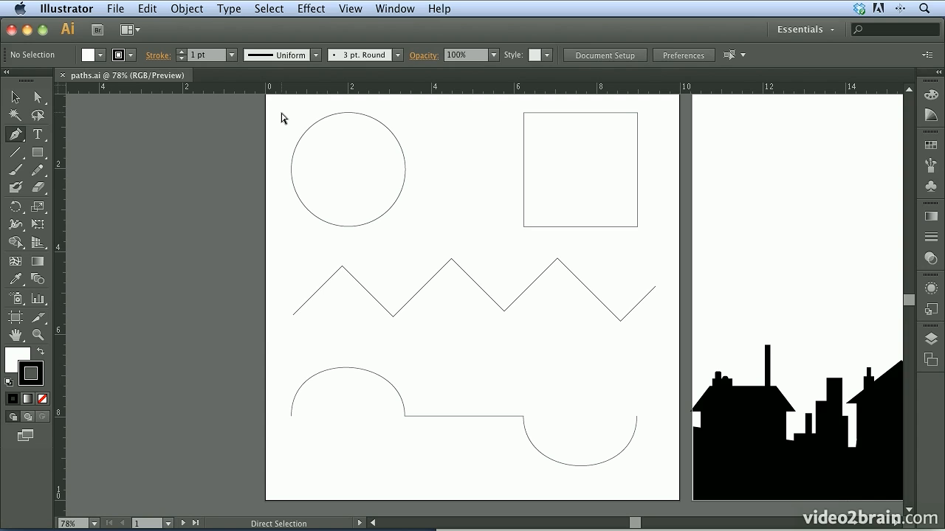
pyautogui.press('p')
pyautogui.press('super')
pyautogui.click(39, 99)
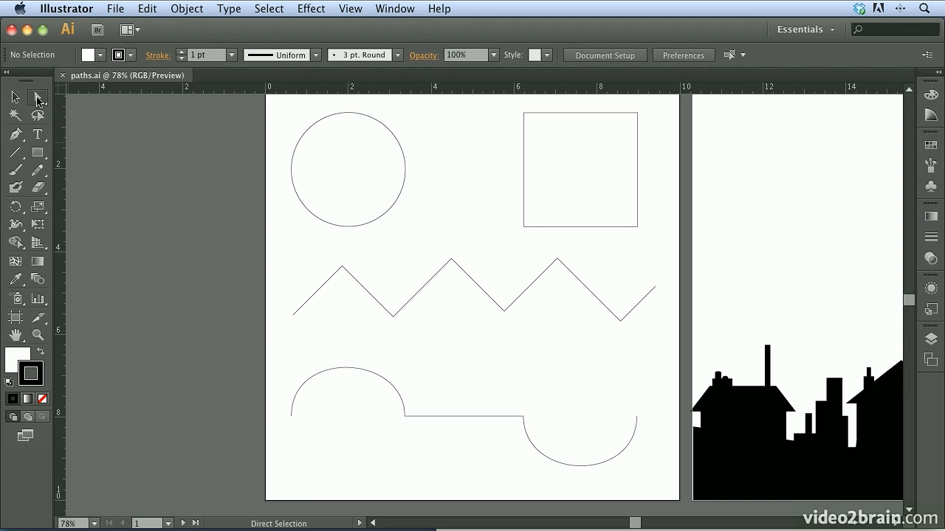
pyautogui.click(15, 137)
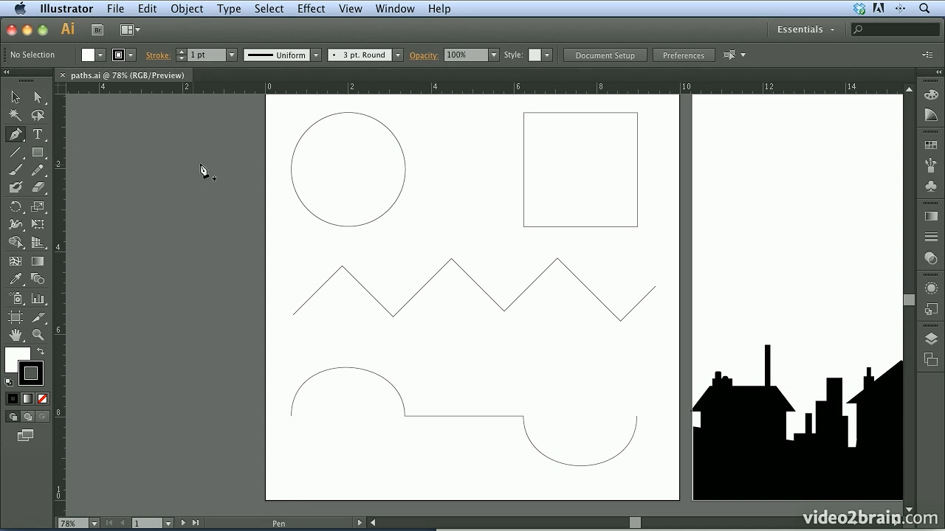
pyautogui.press('super')
# Step: Trace the zigzag line with the Pen tool, placing eight corner anchor points from its left end to its right end
pyautogui.click(293, 316)
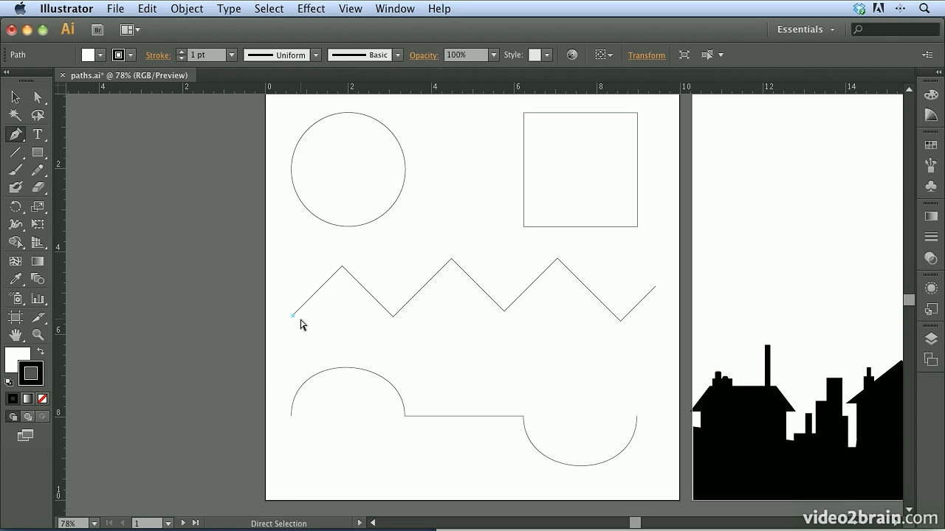
pyautogui.press('super+1')
pyautogui.press('super+equal')
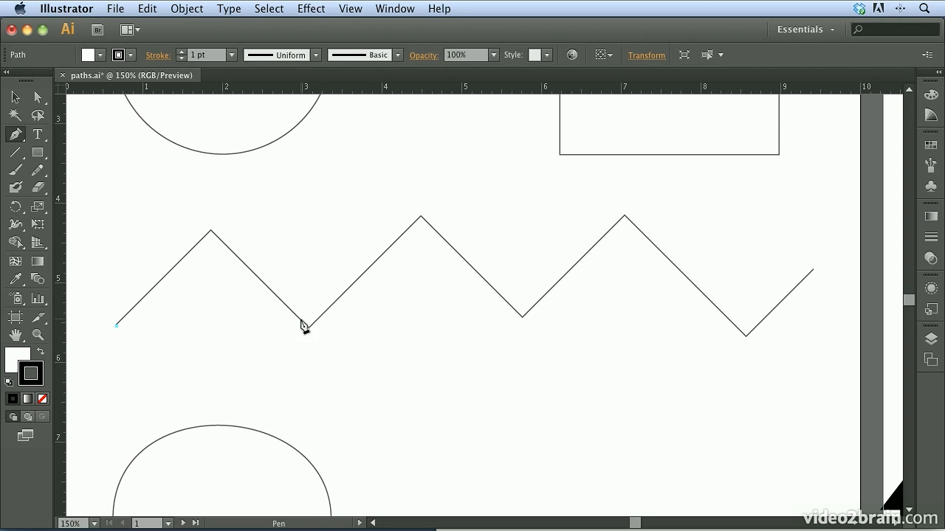
pyautogui.click(212, 234)
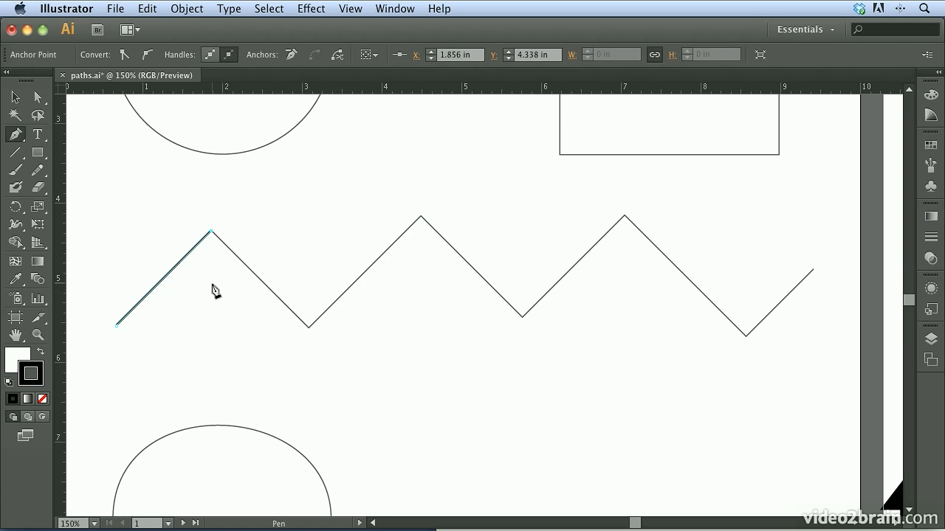
pyautogui.click(308, 329)
pyautogui.click(420, 218)
pyautogui.click(521, 322)
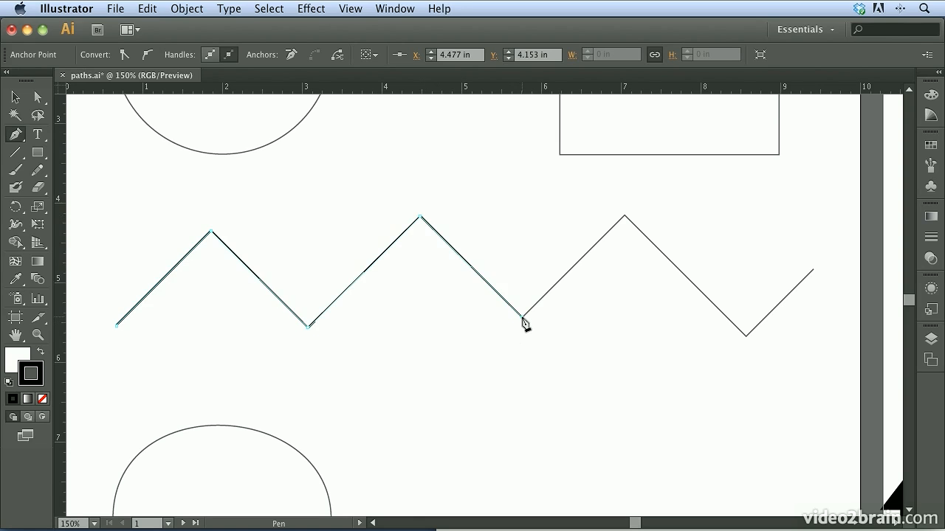
pyautogui.click(625, 217)
pyautogui.click(746, 337)
pyautogui.click(814, 271)
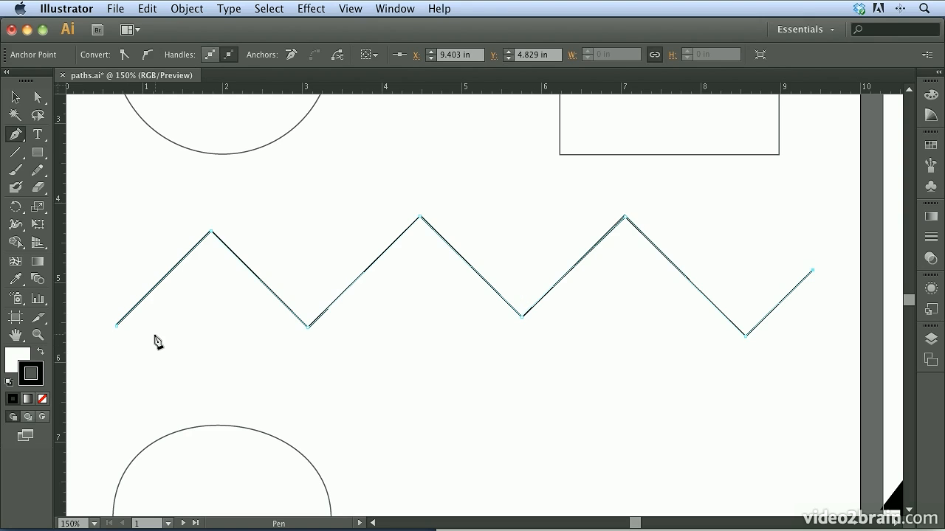
pyautogui.press('capslock')
pyautogui.press('capslock')
pyautogui.press('capslock')
pyautogui.press('capslock')
# Step: Try to start tracing the square at its lower-left corner, and remove the added anchor point
pyautogui.moveTo(713, 182); pyautogui.dragTo(702, 456)
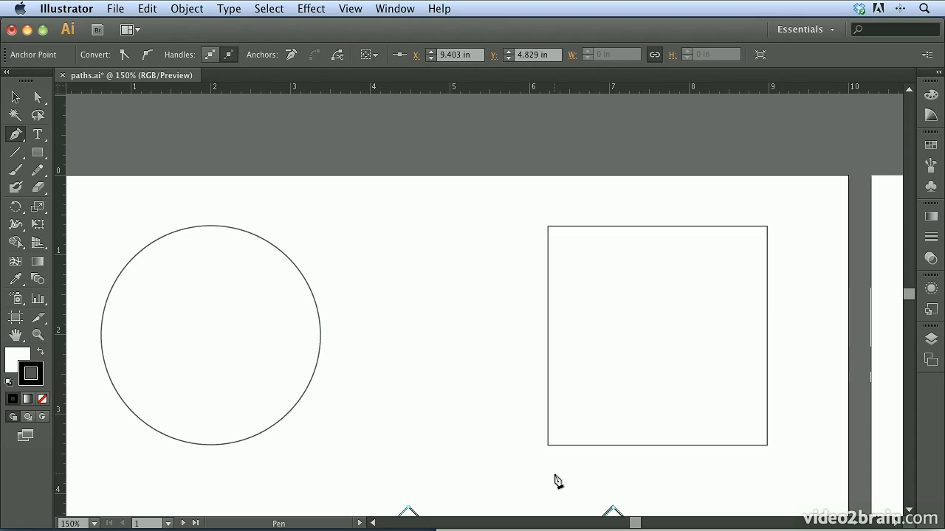
pyautogui.click(548, 447)
pyautogui.moveTo(546, 456); pyautogui.dragTo(548, 230)
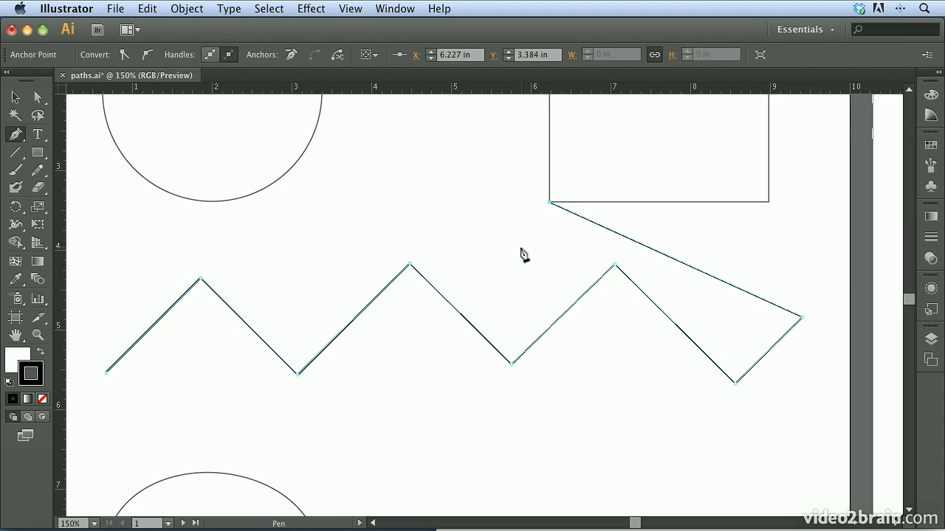
pyautogui.press('Delete')
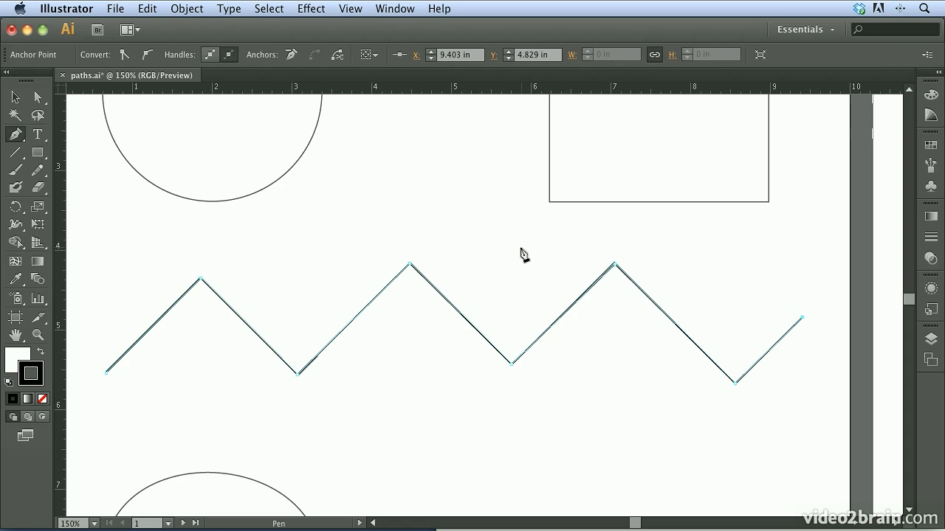
# Step: Deselect the zigzag path and trace the square clockwise with straight segments, closing the path at its lower-left corner
pyautogui.moveTo(616, 180); pyautogui.dragTo(614, 338)
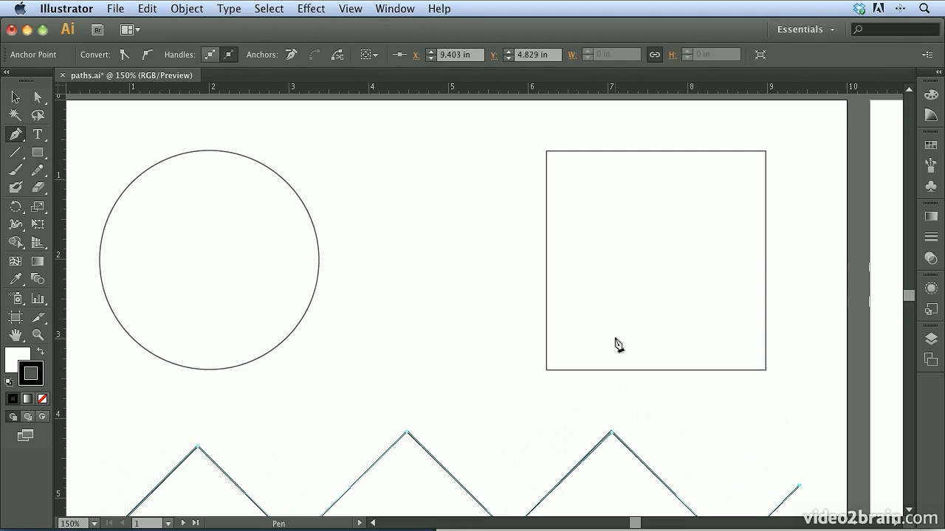
pyautogui.press('super')
pyautogui.keyDown('super'); pyautogui.click(480, 318); pyautogui.keyUp('super')
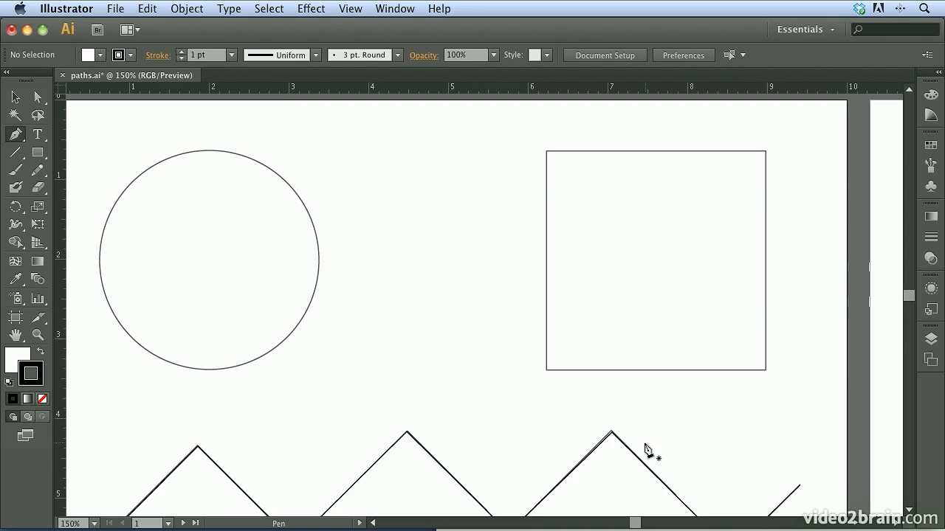
pyautogui.click(546, 370)
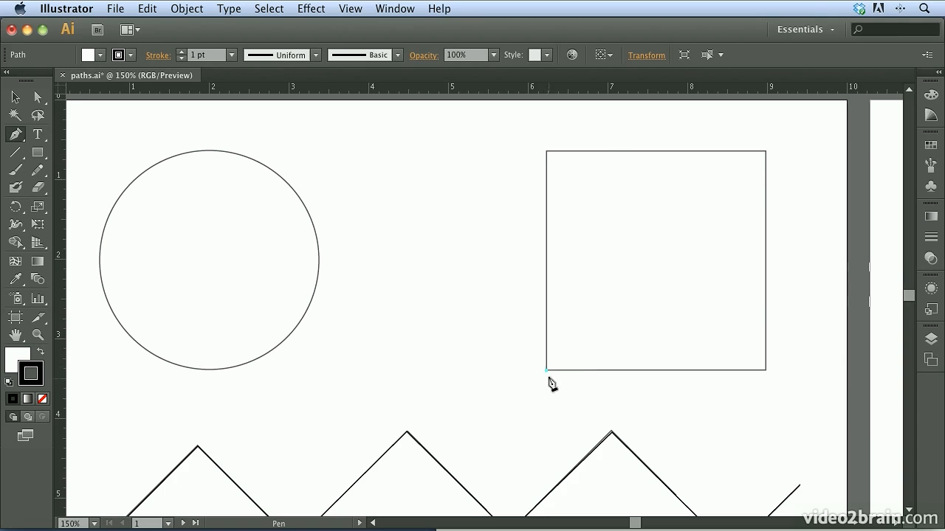
pyautogui.click(547, 152)
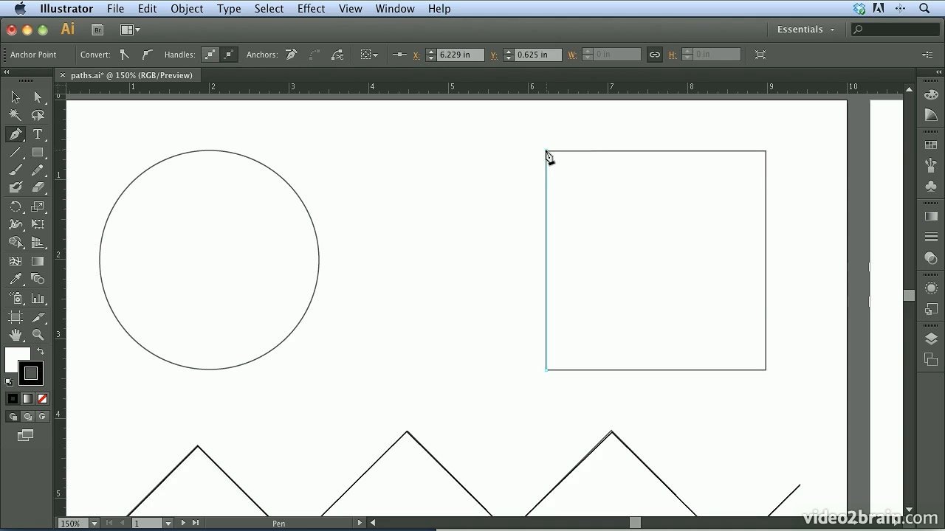
pyautogui.click(765, 152)
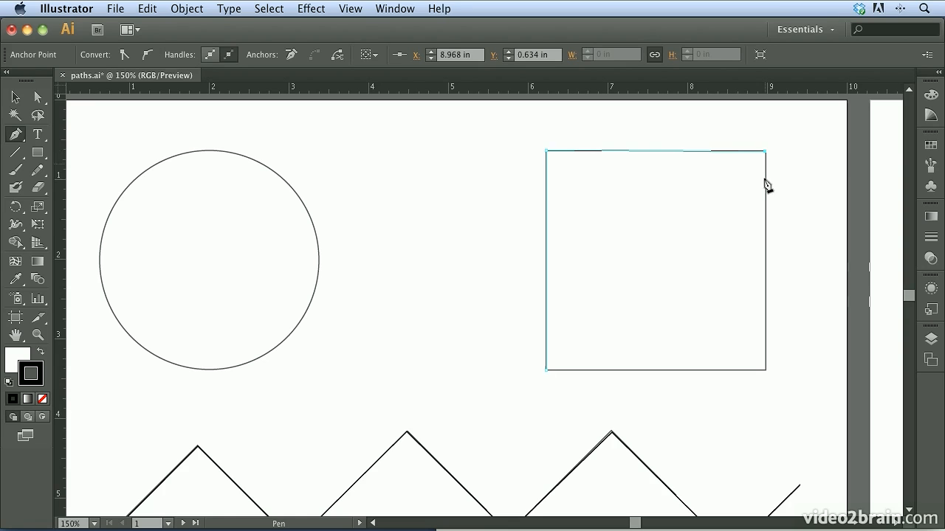
pyautogui.click(766, 371)
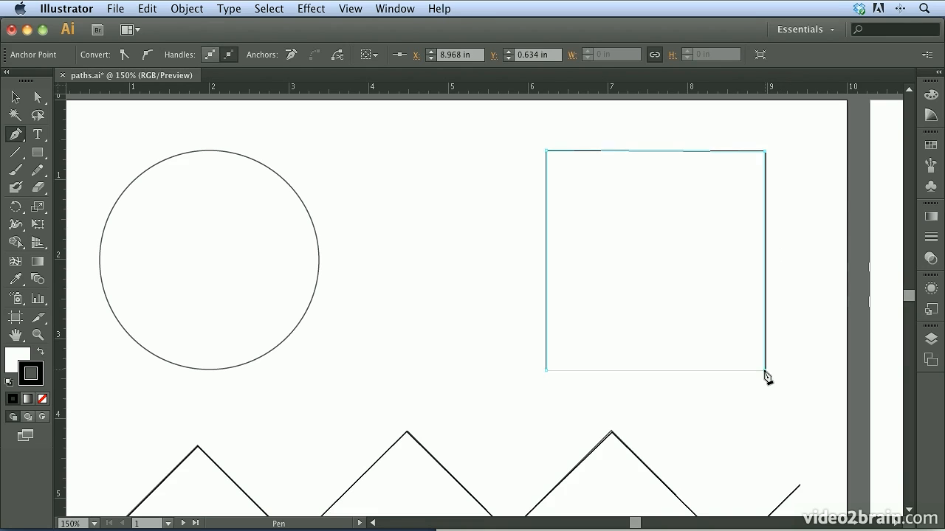
pyautogui.click(546, 371)
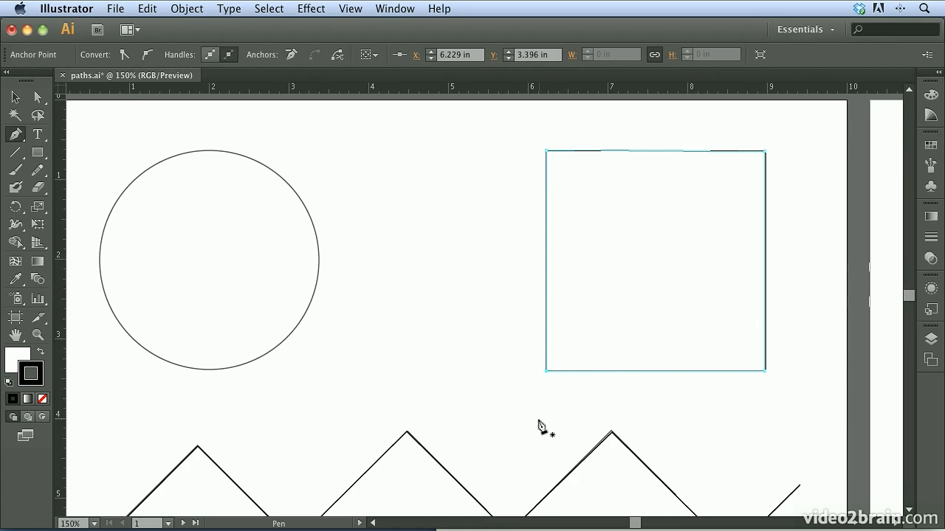
pyautogui.press('space')
pyautogui.moveTo(534, 423); pyautogui.dragTo(551, 376)
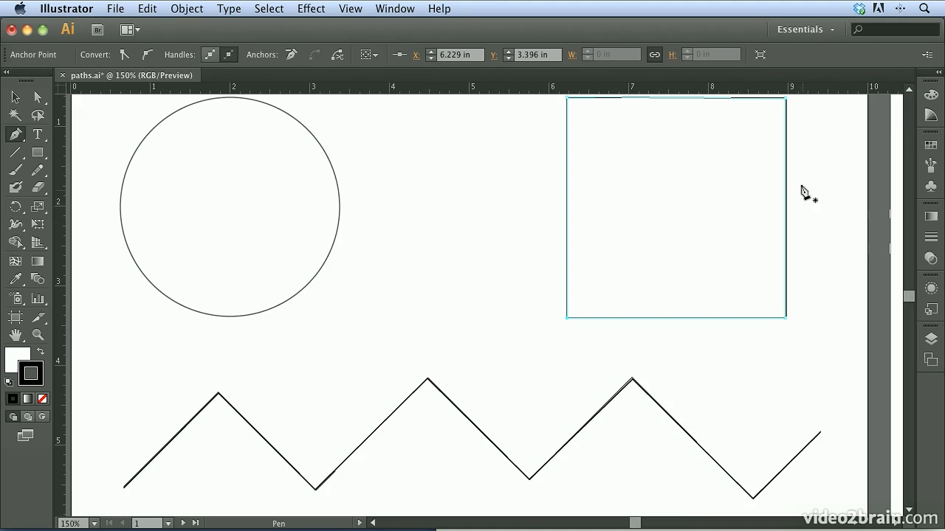
pyautogui.press('space')
pyautogui.moveTo(633, 202); pyautogui.dragTo(630, 280)
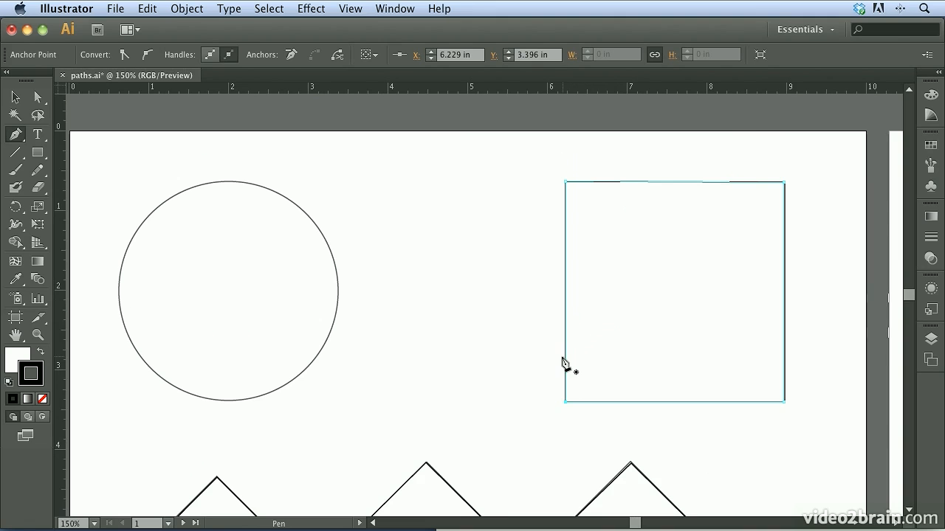
pyautogui.press('space')
pyautogui.moveTo(580, 445); pyautogui.dragTo(576, 315)
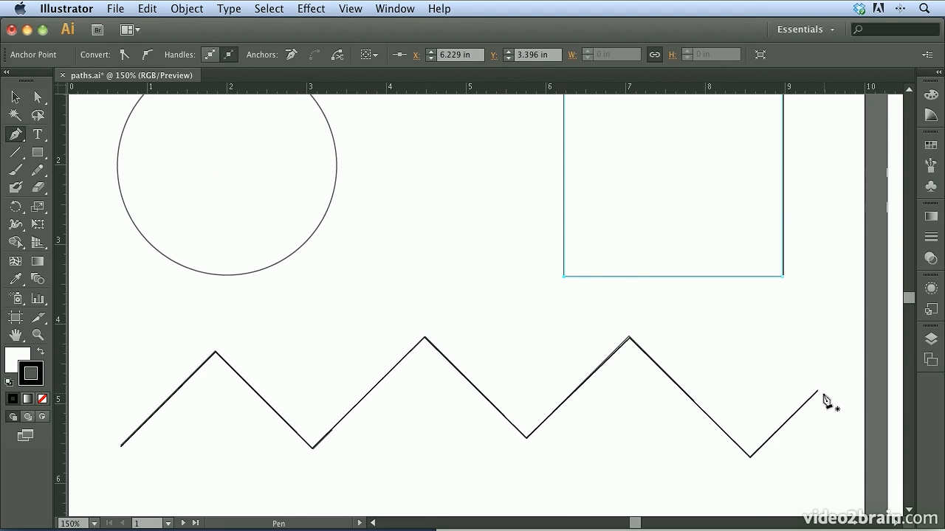
# Step: Show the document's guides around the circle
pyautogui.press('space')
pyautogui.moveTo(468, 234); pyautogui.dragTo(734, 357)
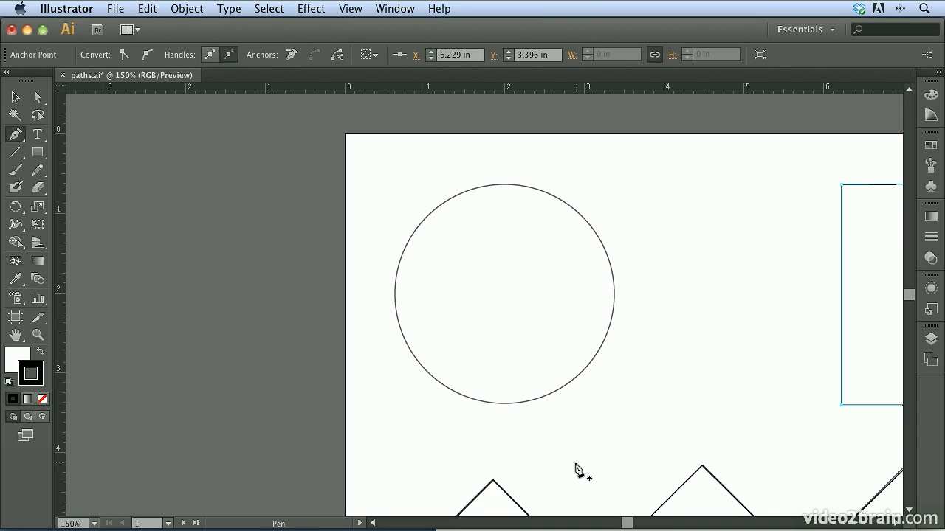
pyautogui.click(351, 9)
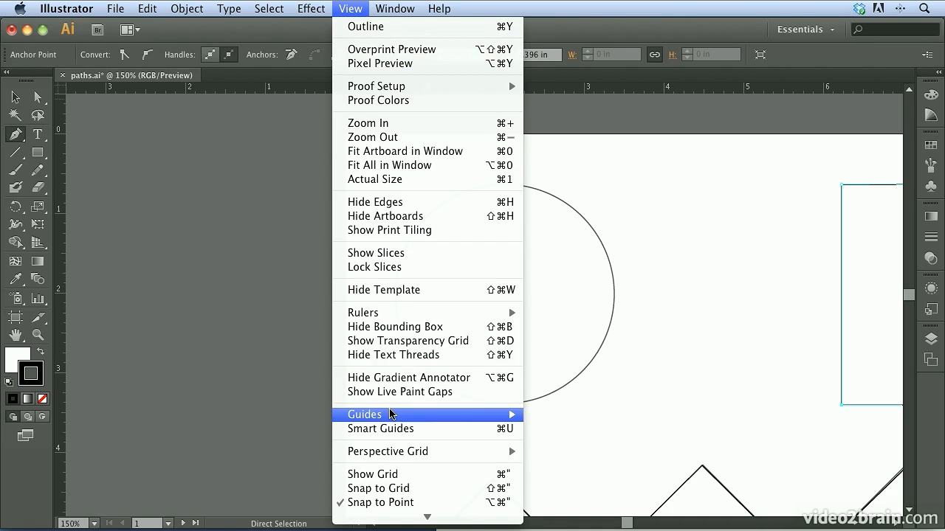
pyautogui.moveTo(506, 415)
pyautogui.click(583, 415)
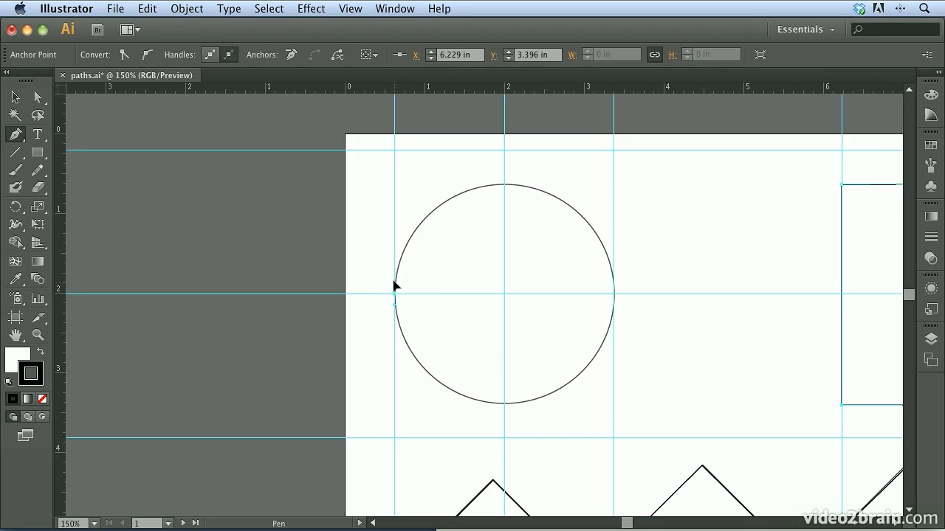
# Step: Trace the circle as a closed path with smooth anchor points at its left and right edges, extending the handles to the guides, and hide the guides
pyautogui.keyDown('super'); pyautogui.click(394, 154); pyautogui.keyUp('super')
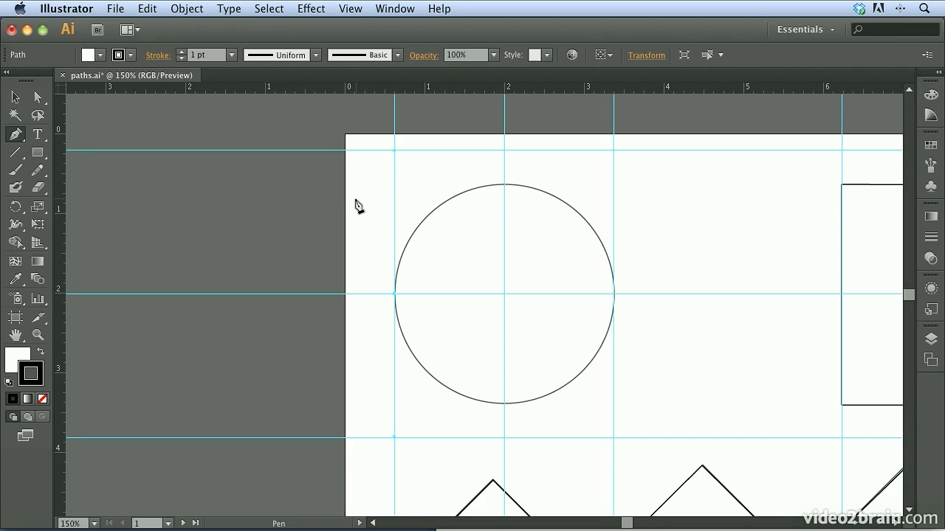
pyautogui.press('super')
pyautogui.press('super+semicolon')
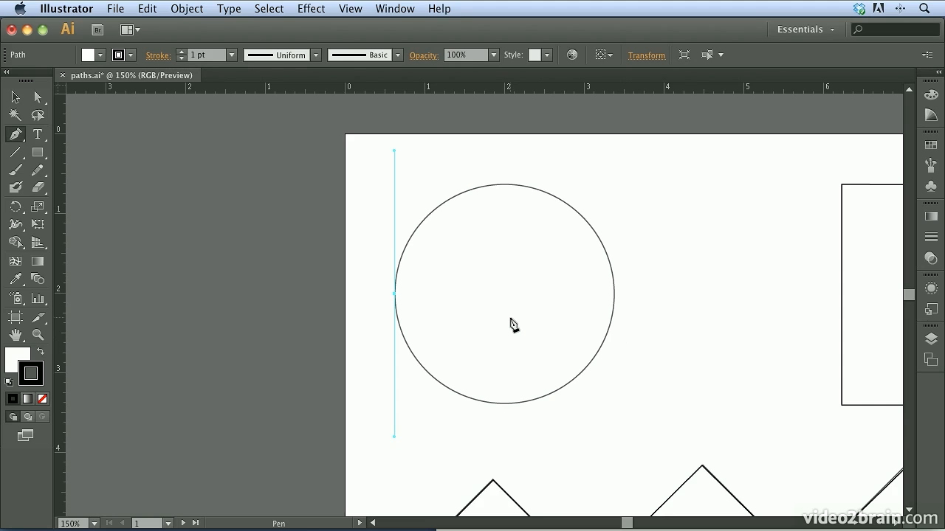
pyautogui.press('ctrl')
pyautogui.press('super+semicolon')
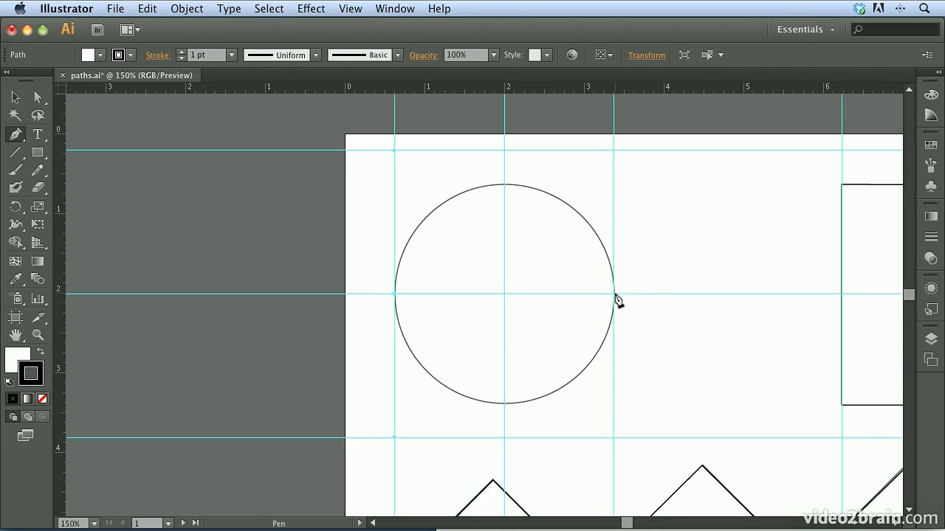
pyautogui.moveTo(614, 295); pyautogui.dragTo(618, 445)
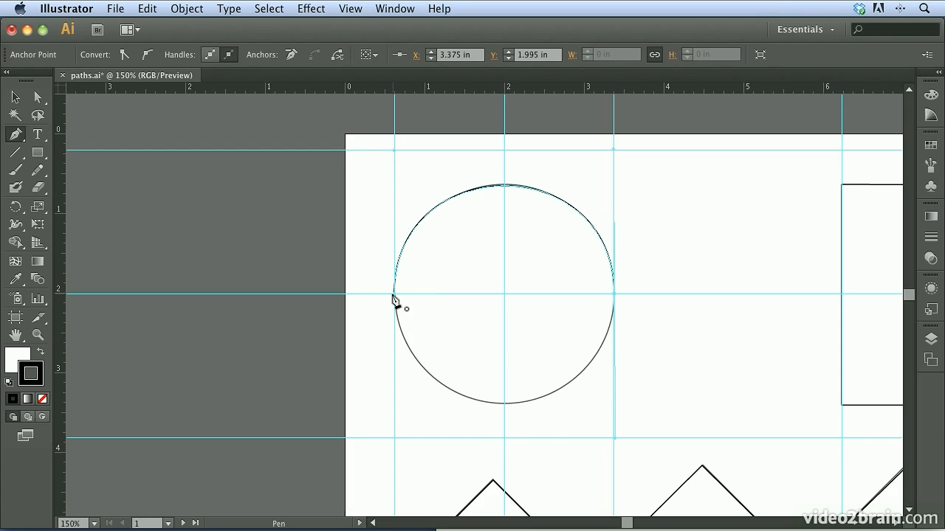
pyautogui.moveTo(393, 296); pyautogui.dragTo(395, 152)
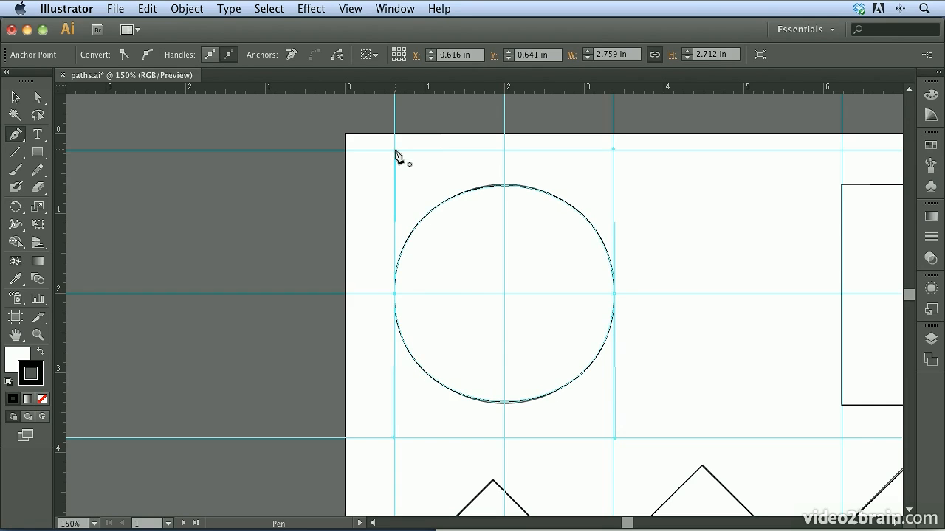
pyautogui.press('super+semicolon')
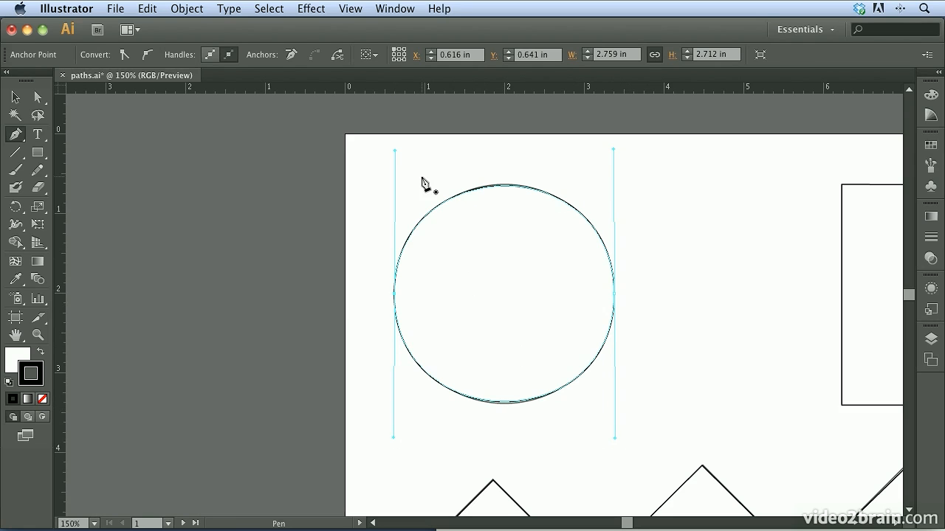
# Step: Break the upper handle of the circle's left anchor point and swing it down inside the circle, and slightly move the right anchor's upper handle
pyautogui.press('alt')
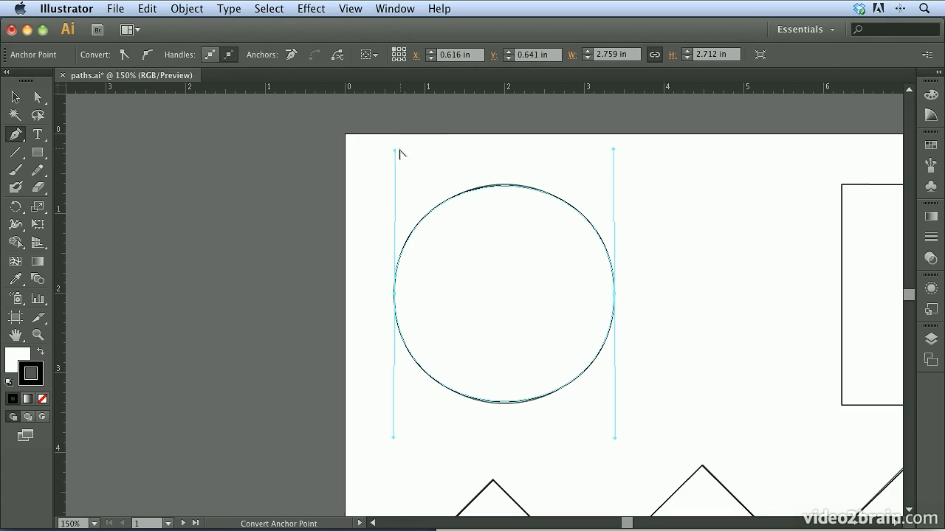
pyautogui.moveTo(395, 154); pyautogui.dragTo(500, 364)
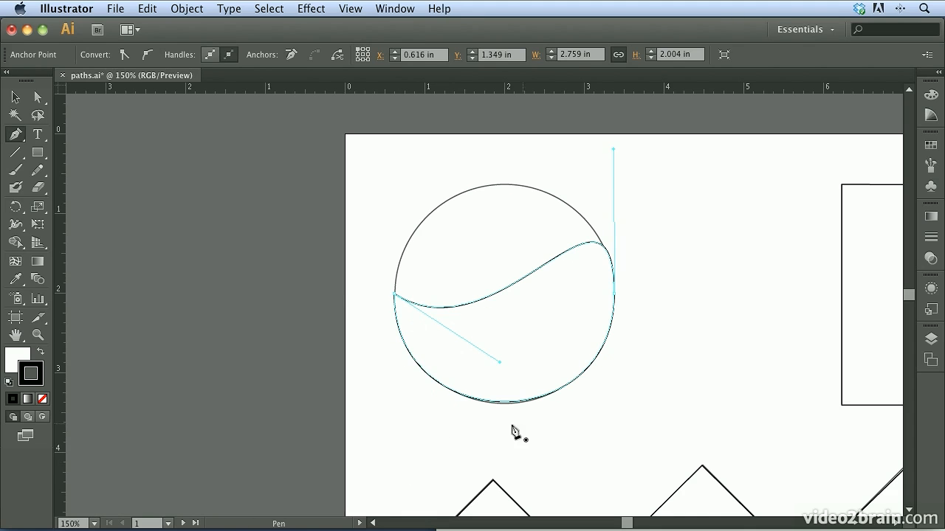
pyautogui.moveTo(499, 364)
pyautogui.mouseDown()
pyautogui.moveTo(496, 390)
pyautogui.moveTo(539, 428)
pyautogui.moveTo(504, 376)
pyautogui.mouseUp()
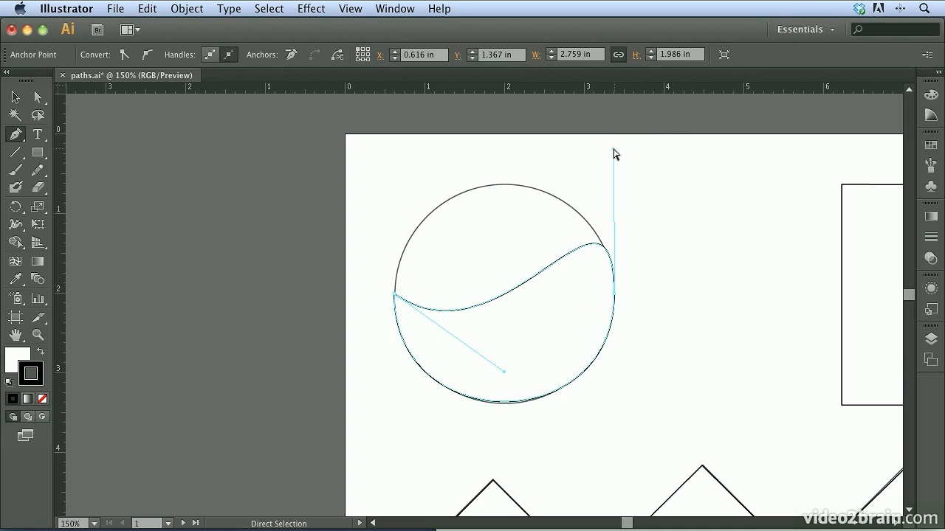
pyautogui.moveTo(612, 153)
pyautogui.mouseDown()
pyautogui.moveTo(664, 158)
pyautogui.moveTo(702, 182)
pyautogui.moveTo(505, 169)
pyautogui.moveTo(589, 161)
pyautogui.moveTo(690, 169)
pyautogui.moveTo(612, 153)
pyautogui.mouseUp()
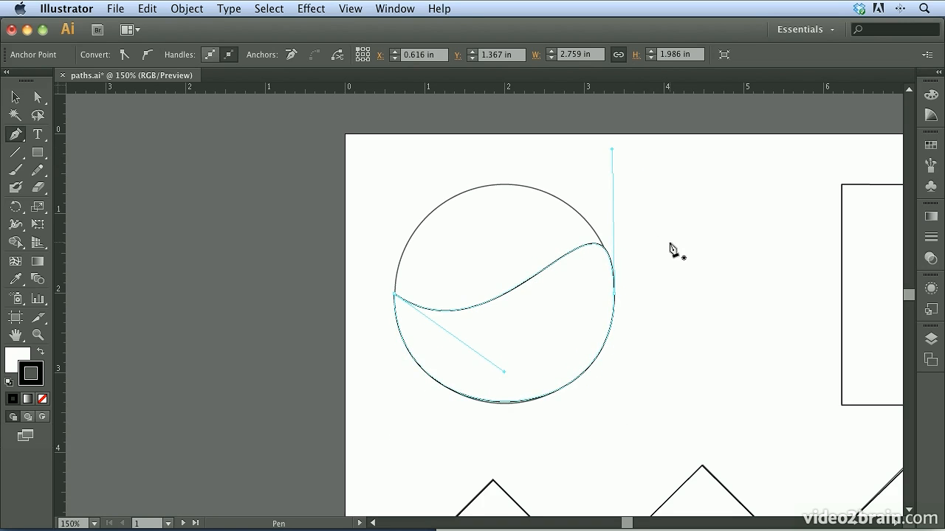
# Step: Convert the circle's right anchor point to a corner without handles and back to a smooth point with vertical handles
pyautogui.press('alt')
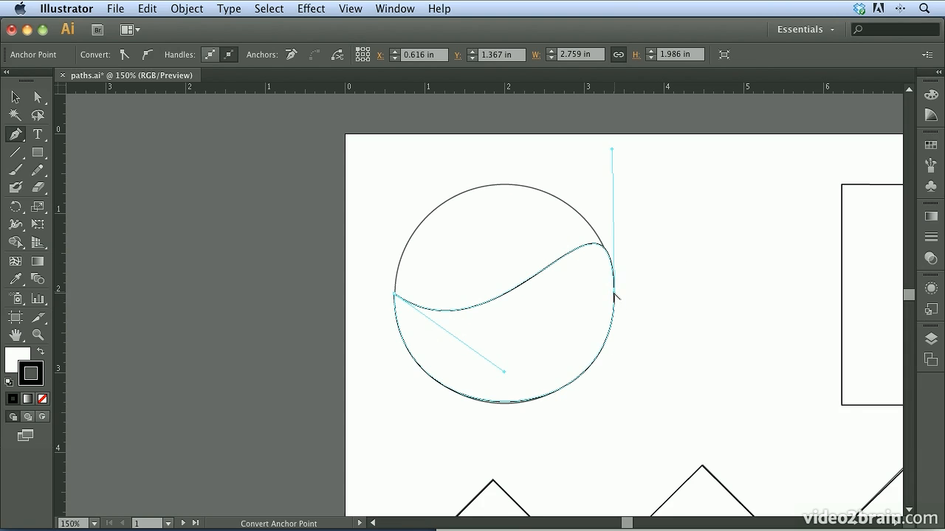
pyautogui.keyDown('alt'); pyautogui.click(614, 296); pyautogui.keyUp('alt')
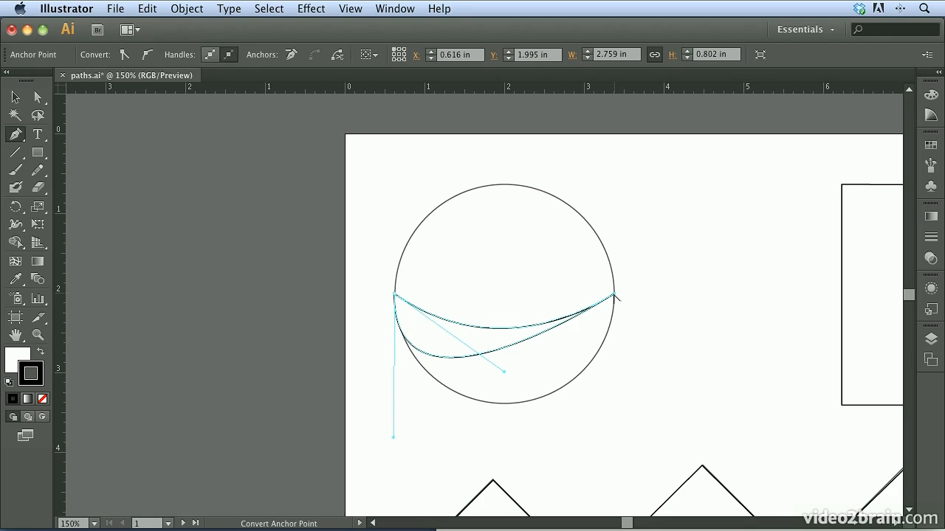
pyautogui.moveTo(615, 295); pyautogui.dragTo(614, 443)
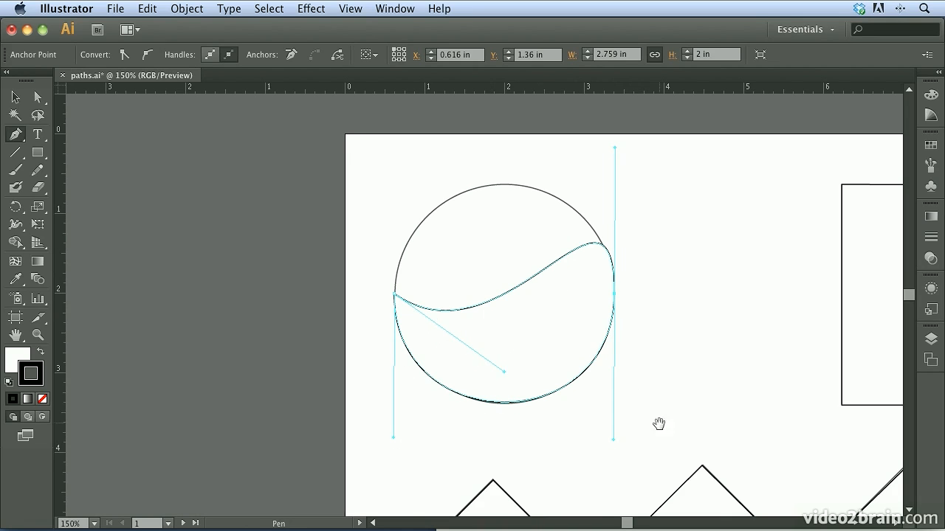
# Step: Trace the first arch of the wavy open path with smooth anchor points at both ends and vertical handles
pyautogui.scroll(-10, 656, 420)
pyautogui.moveTo(616, 156); pyautogui.dragTo(564, 160)
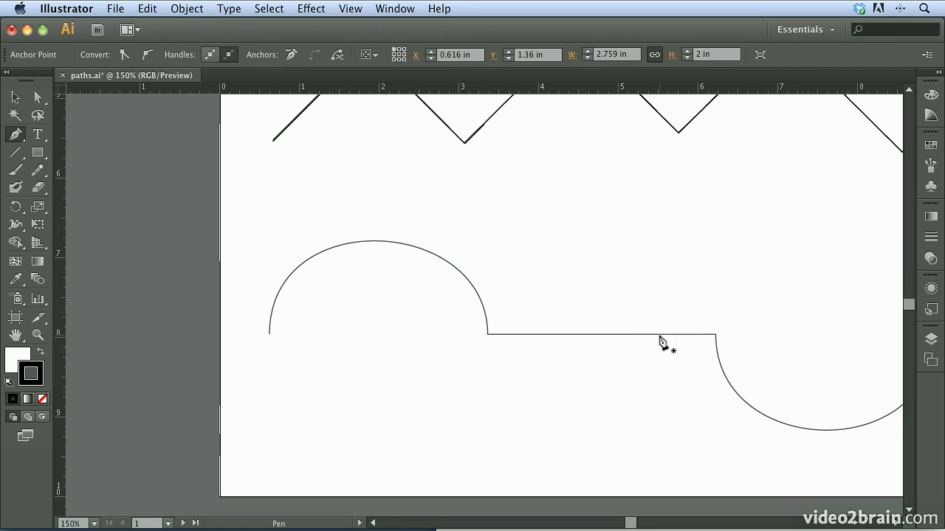
pyautogui.moveTo(269, 333); pyautogui.dragTo(268, 229)
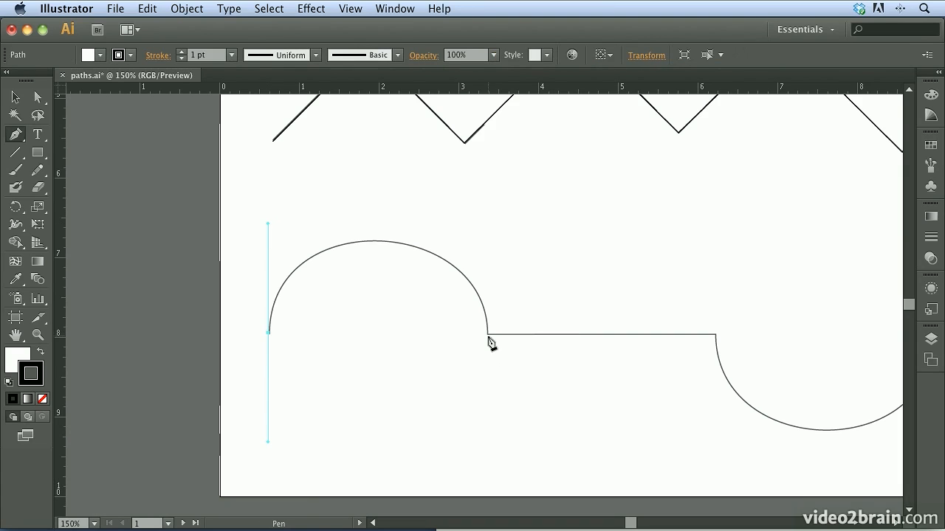
pyautogui.moveTo(488, 336); pyautogui.dragTo(499, 461)
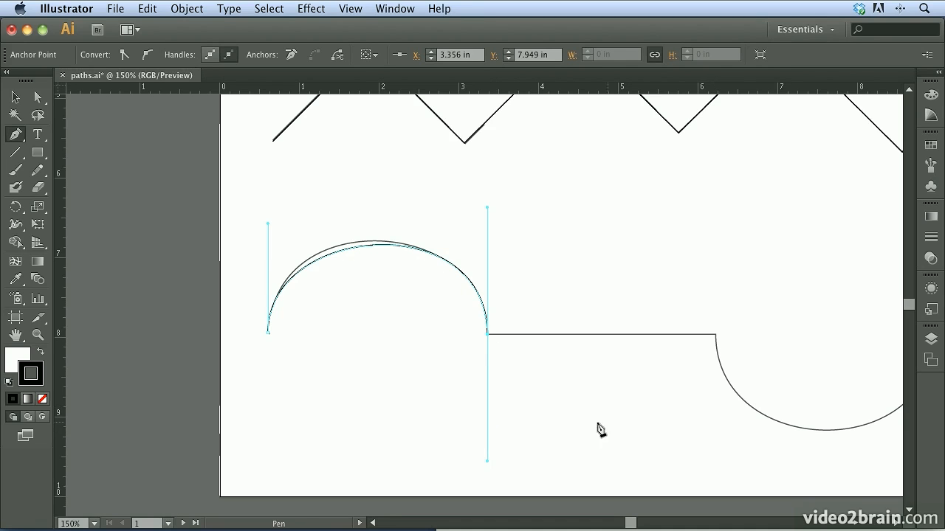
# Step: Break the outgoing handle at the arch's right end onto the horizontal line and add the straight segment up to the second arc
pyautogui.press('alt')
pyautogui.moveTo(487, 465); pyautogui.dragTo(528, 377)
pyautogui.moveTo(513, 335); pyautogui.dragTo(514, 335)
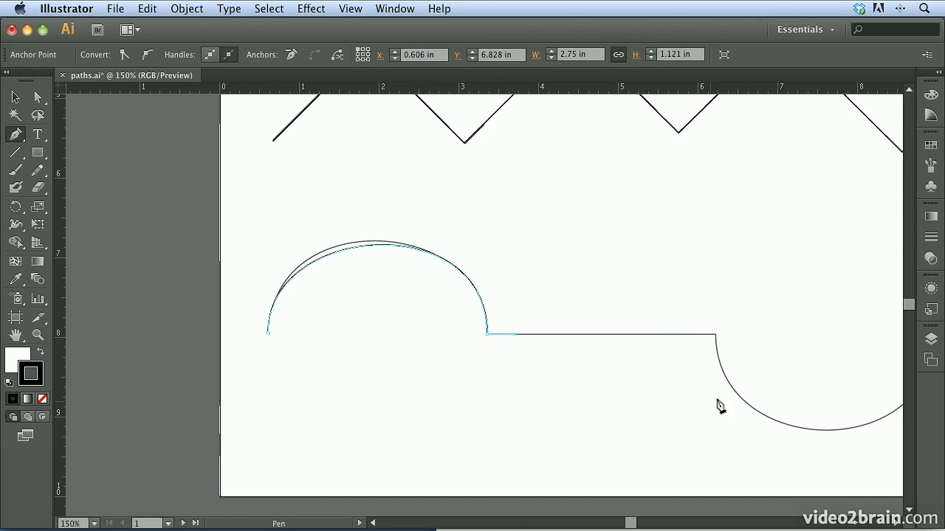
pyautogui.click(714, 336)
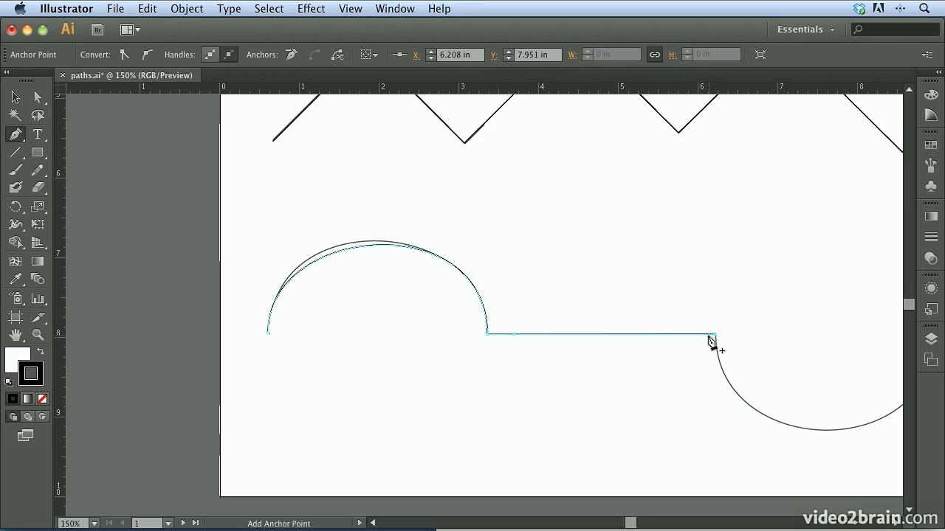
# Step: Pull a downward handle from the straight segment's end point and trace the second arc, ending in a smooth point with vertical handles
pyautogui.press('space')
pyautogui.moveTo(787, 332); pyautogui.dragTo(528, 334)
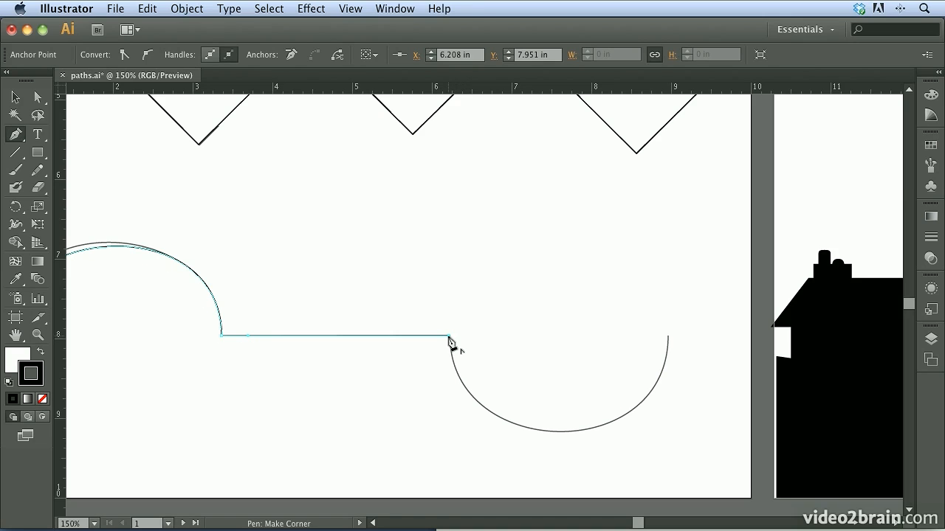
pyautogui.moveTo(449, 337); pyautogui.dragTo(448, 339)
pyautogui.moveTo(447, 381); pyautogui.dragTo(448, 450)
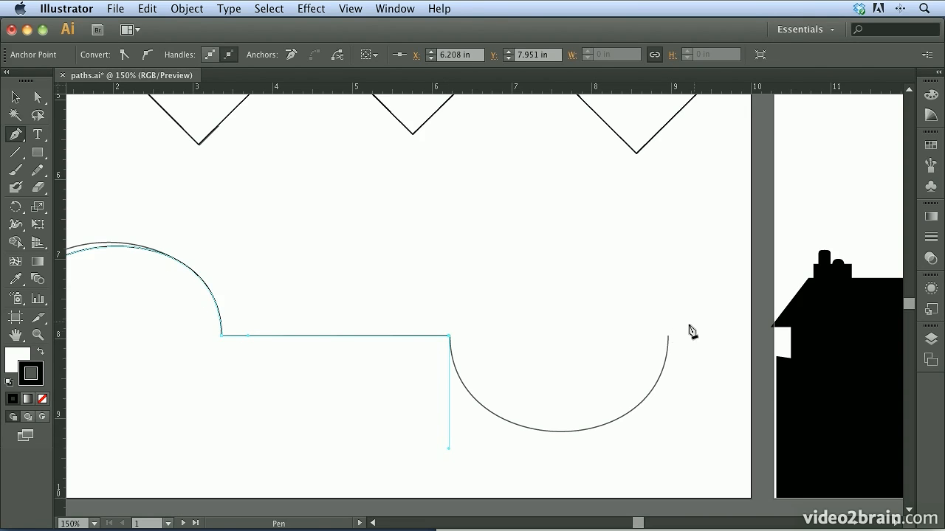
pyautogui.moveTo(668, 339); pyautogui.dragTo(666, 197)
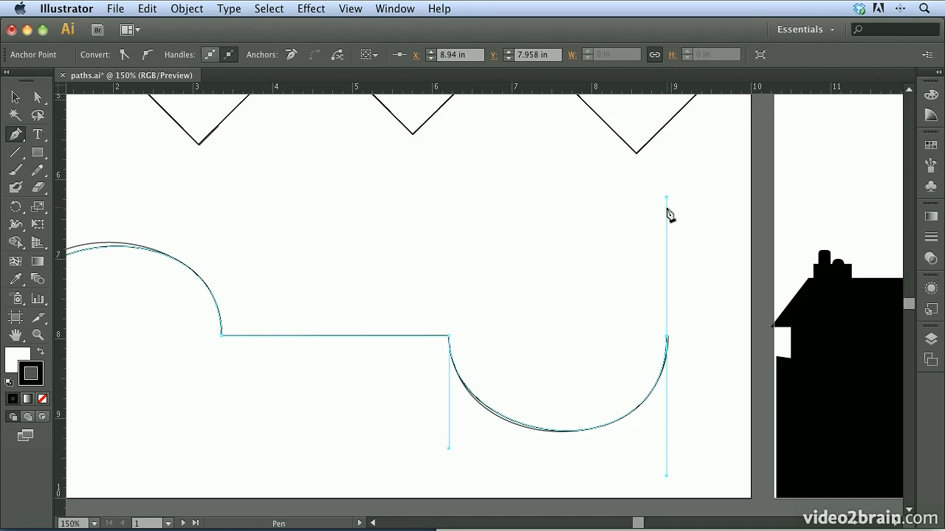
# Step: Adjust the handles at both ends of the second arc so the traced curve fits the template
pyautogui.press('space')
pyautogui.moveTo(611, 341); pyautogui.dragTo(614, 259)
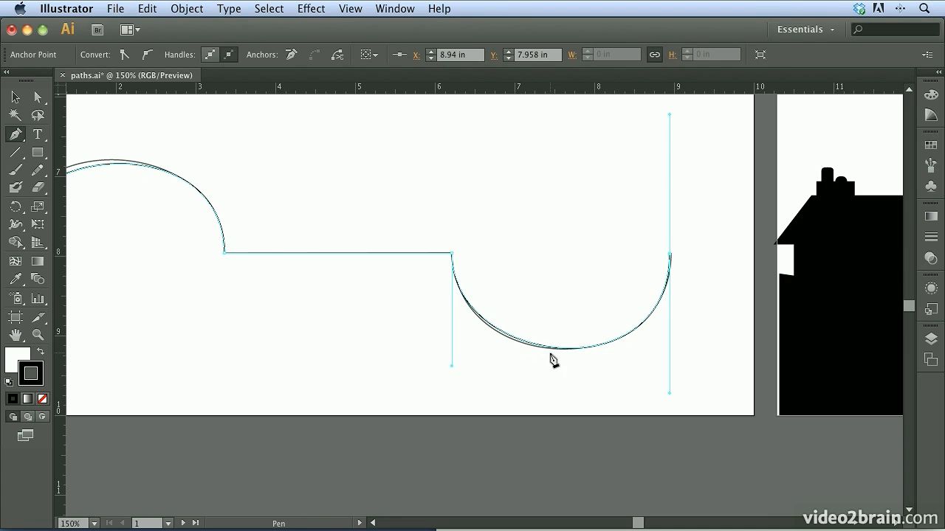
pyautogui.press('super')
pyautogui.keyDown('super'); pyautogui.click(327, 253); pyautogui.keyUp('super')
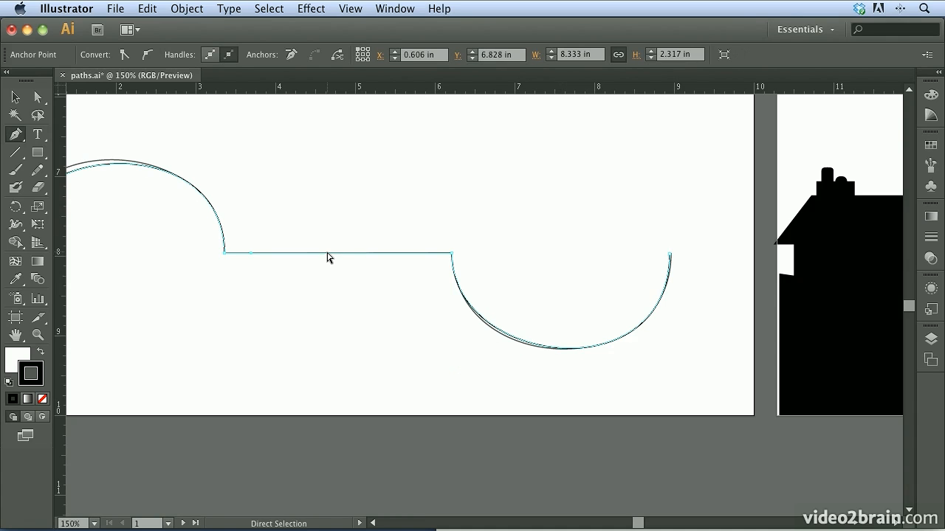
pyautogui.keyDown('super'); pyautogui.click(149, 169); pyautogui.keyUp('super')
pyautogui.keyDown('super'); pyautogui.click(561, 353); pyautogui.keyUp('super')
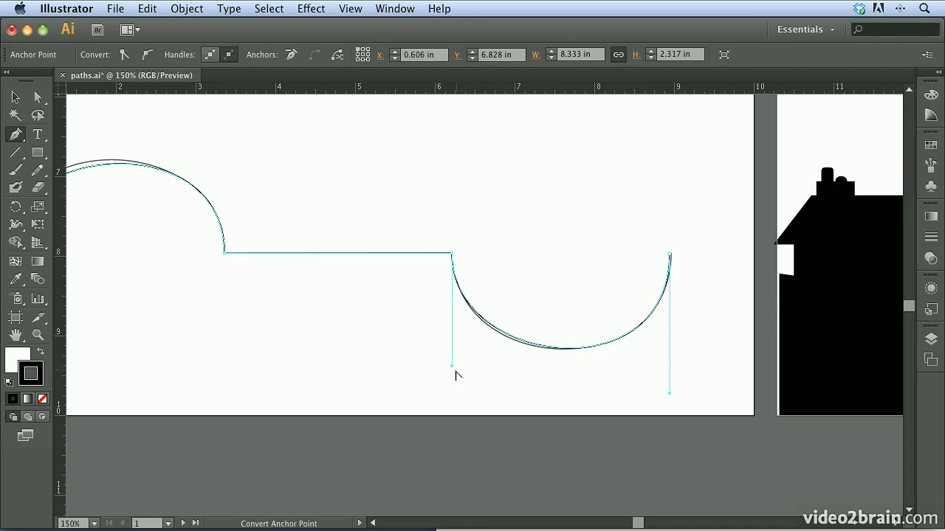
pyautogui.moveTo(452, 367); pyautogui.dragTo(451, 372)
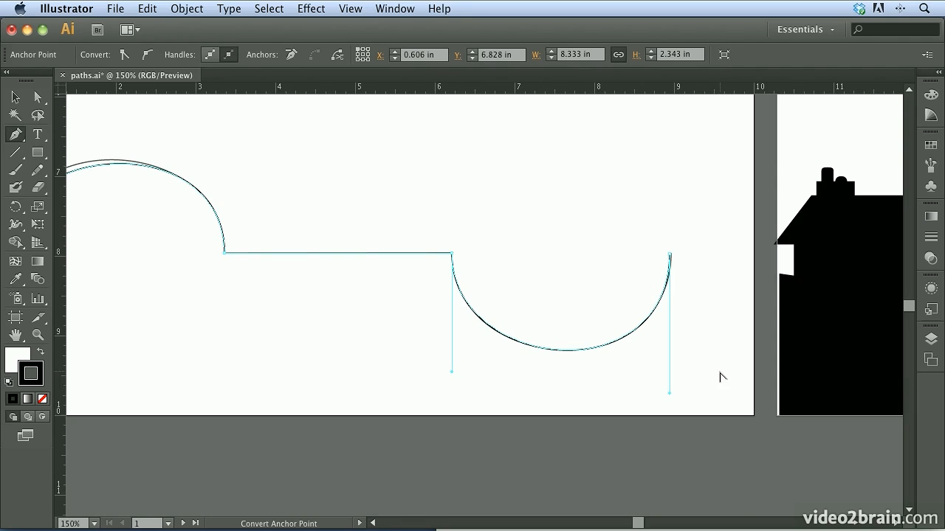
pyautogui.click(669, 391)
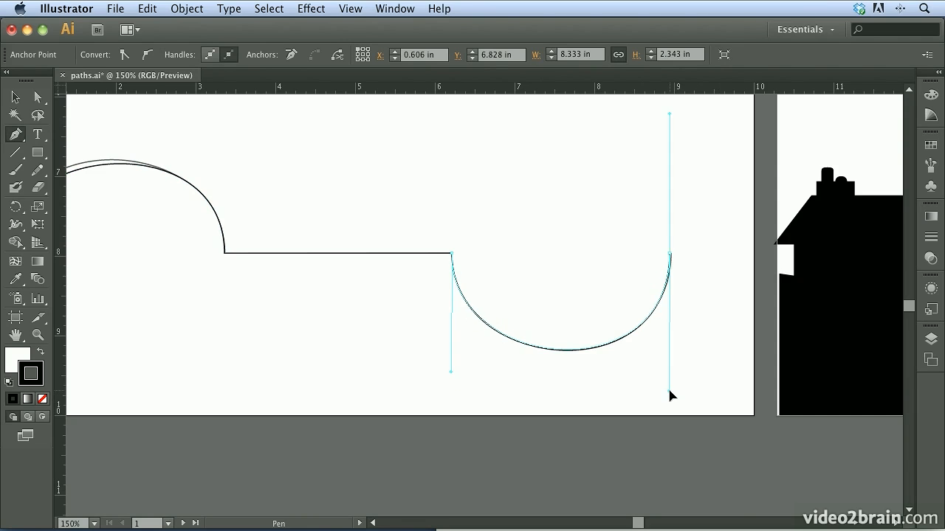
# Step: Lengthen the handle at the first arch's left end so the traced curve fits the template
pyautogui.moveTo(254, 308); pyautogui.dragTo(554, 350)
pyautogui.keyDown('super'); pyautogui.click(404, 215); pyautogui.keyUp('super')
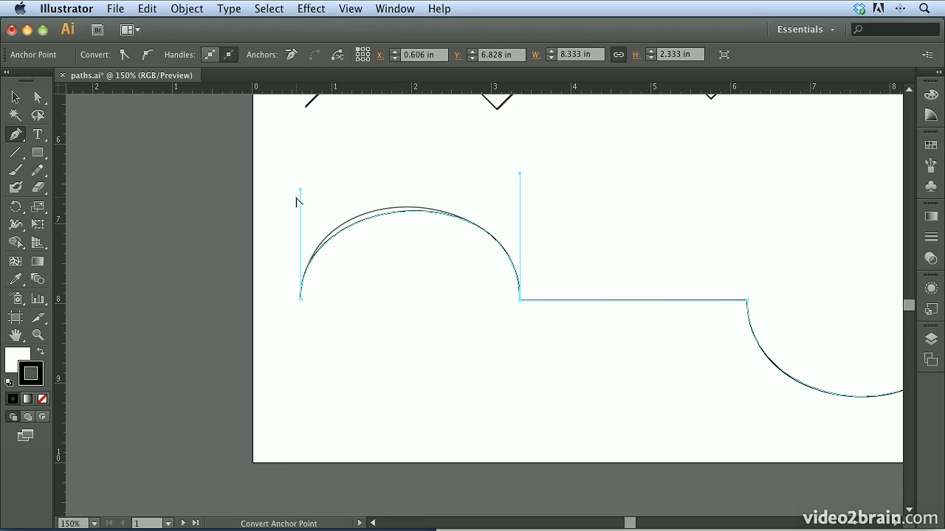
pyautogui.moveTo(299, 193); pyautogui.dragTo(300, 179)
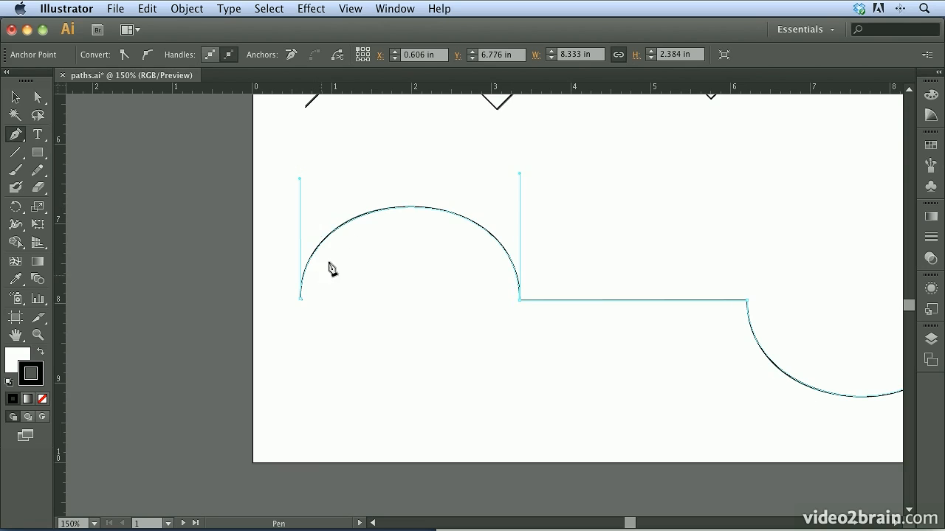
# Step: Try to start tracing the house skyline at its lower-left corner, and undo the added anchor point
pyautogui.moveTo(796, 273); pyautogui.dragTo(566, 274)
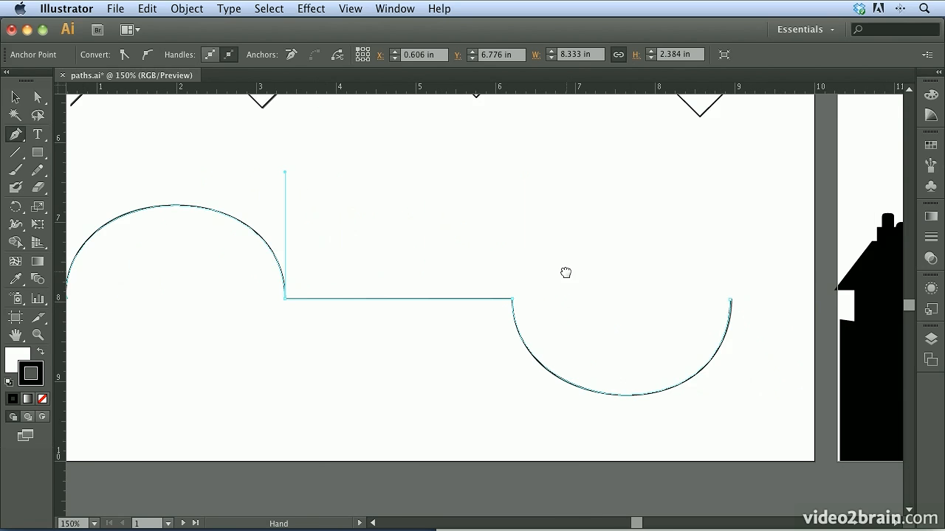
pyautogui.moveTo(872, 235); pyautogui.dragTo(133, 266)
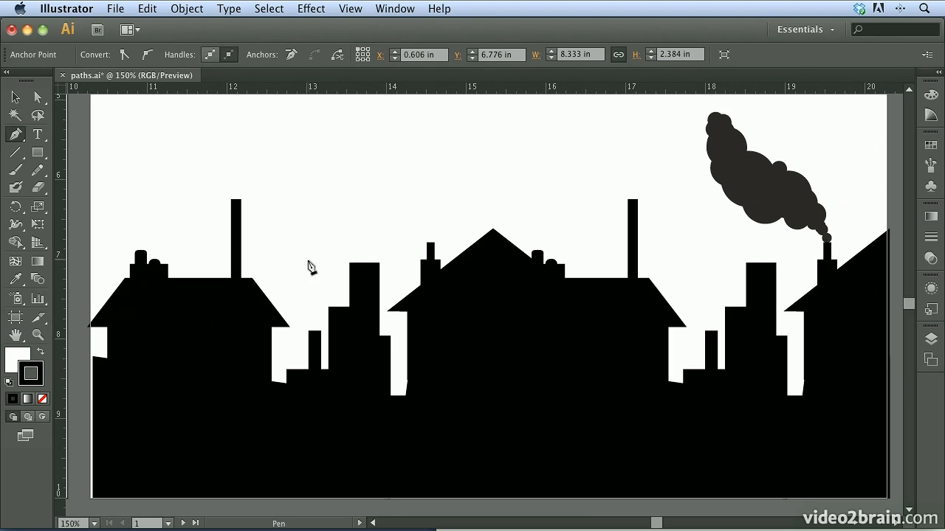
pyautogui.click(93, 499)
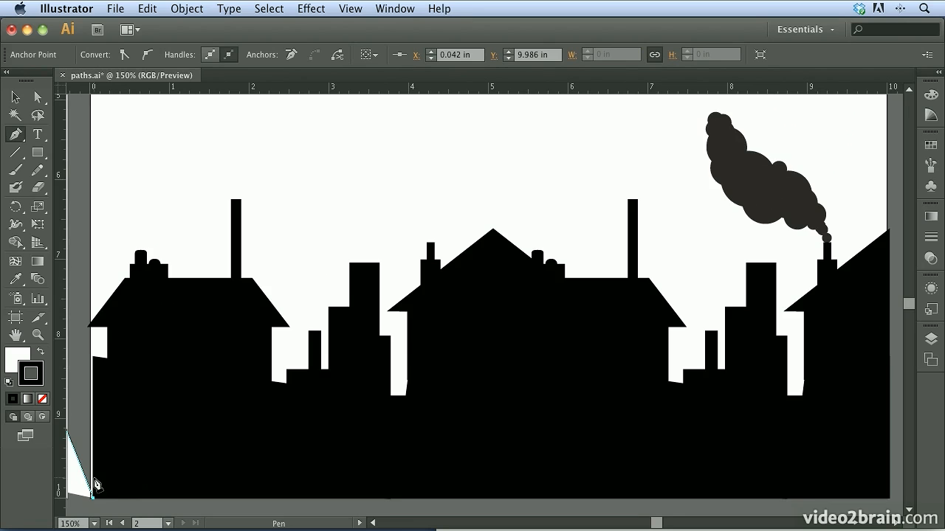
pyautogui.hscroll(-10, 234, 445)
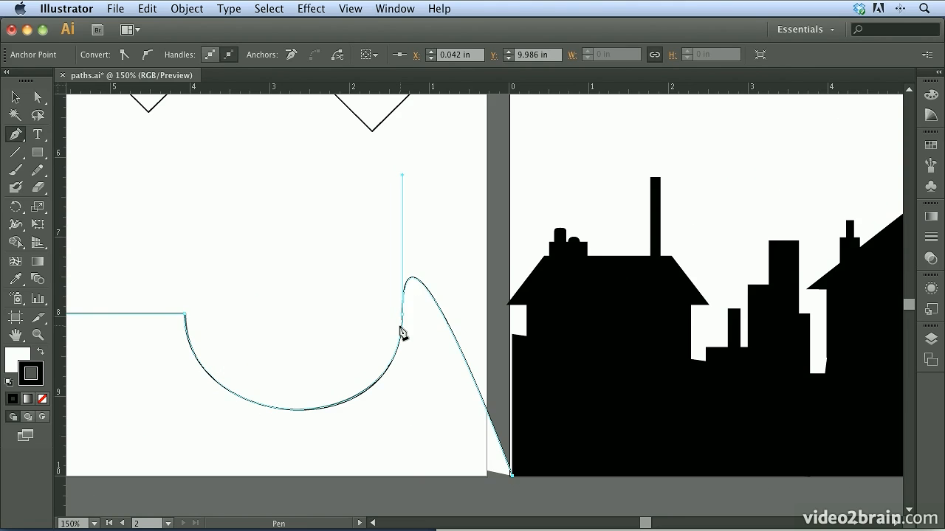
pyautogui.press('super+z')
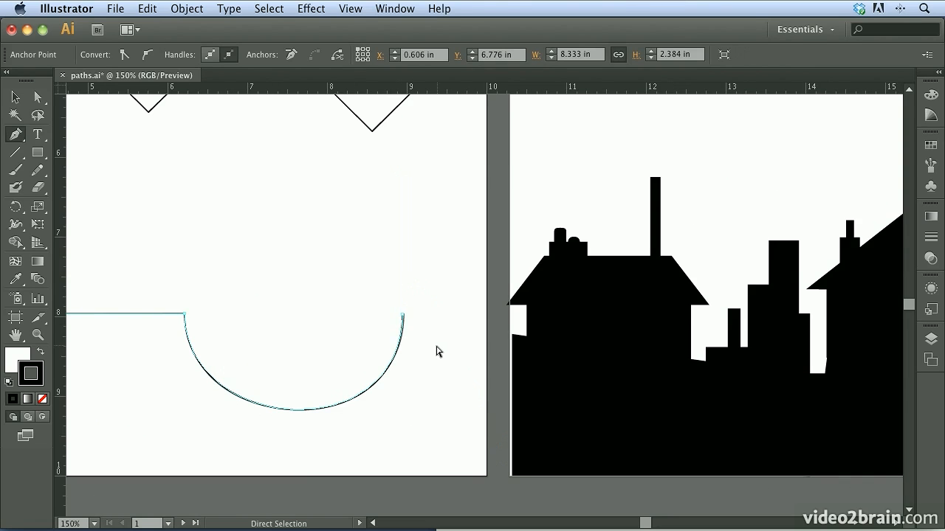
# Step: Deselect the wavy path and trace the skyline's left edge with straight segments from its lower-left corner up to the first roof's eave tip
pyautogui.keyDown('super'); pyautogui.click(436, 351); pyautogui.keyUp('super')
pyautogui.press('space')
pyautogui.moveTo(706, 331); pyautogui.dragTo(295, 339)
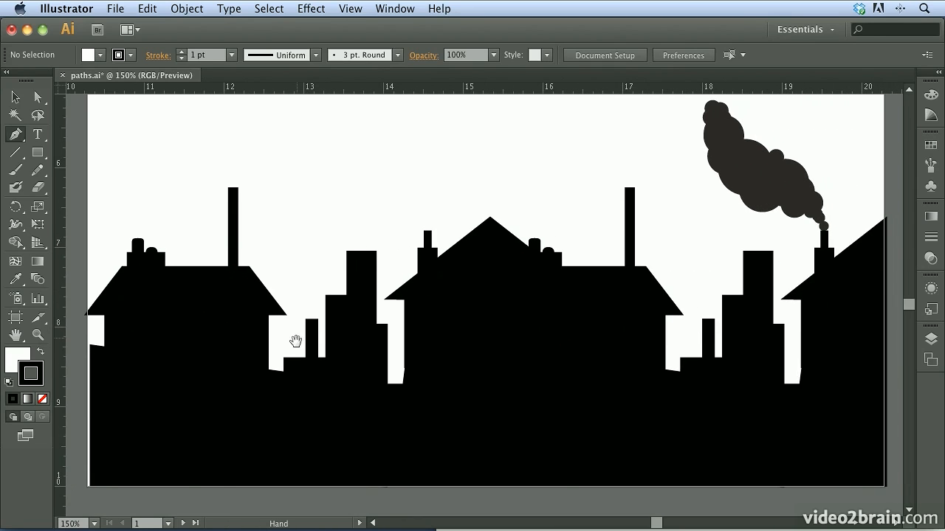
pyautogui.click(90, 486)
pyautogui.click(90, 346)
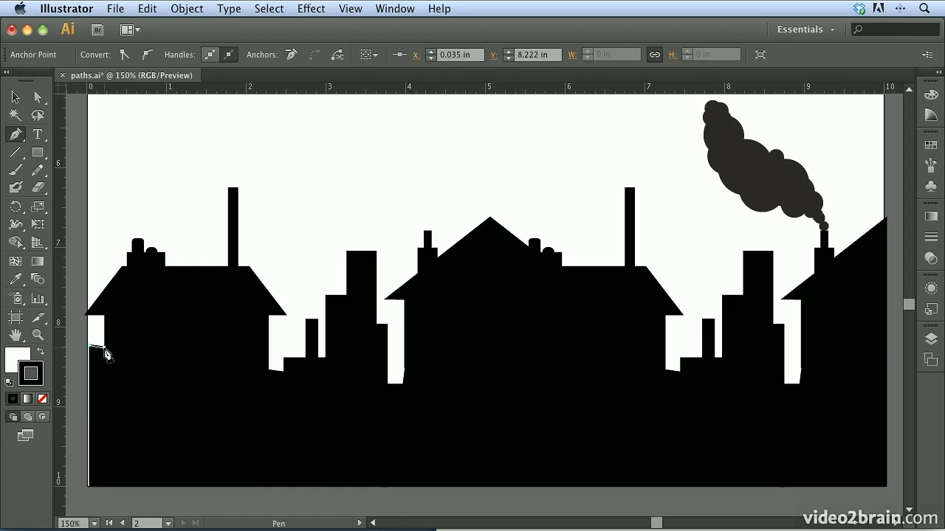
pyautogui.click(104, 348)
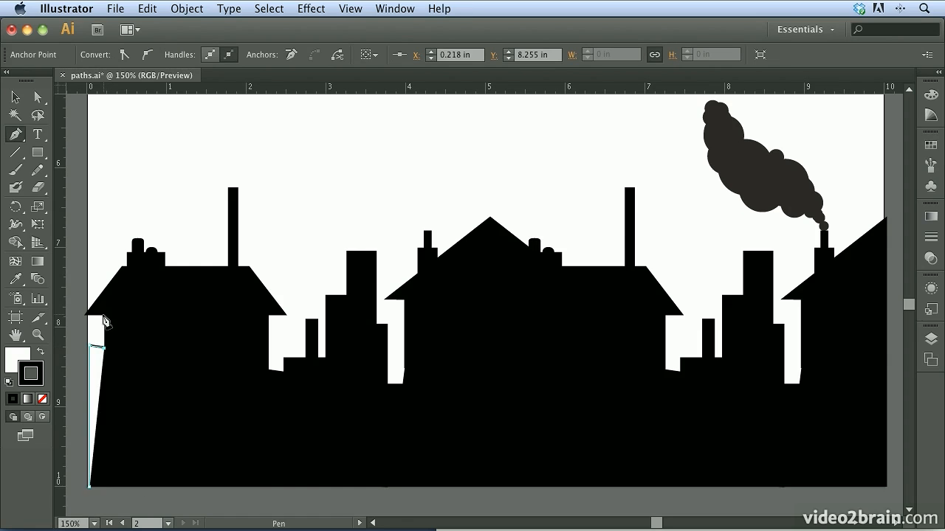
pyautogui.click(104, 316)
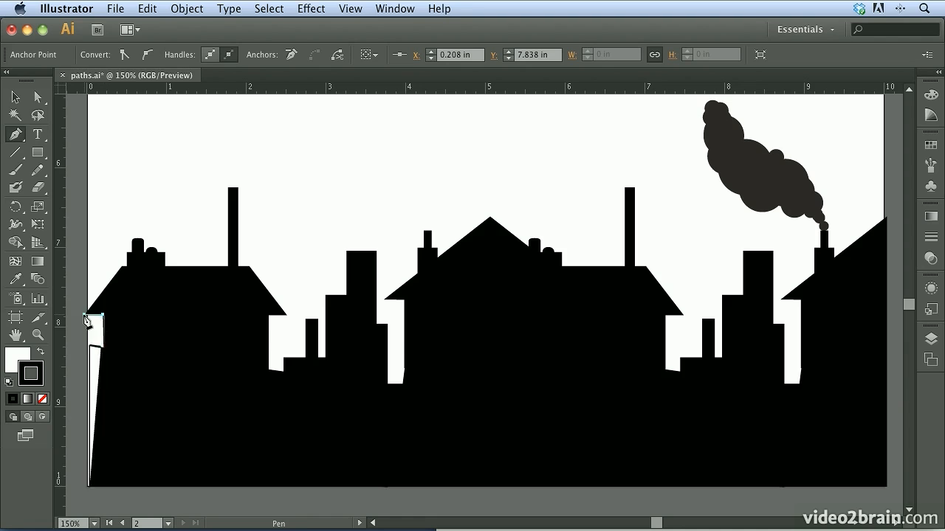
pyautogui.click(85, 316)
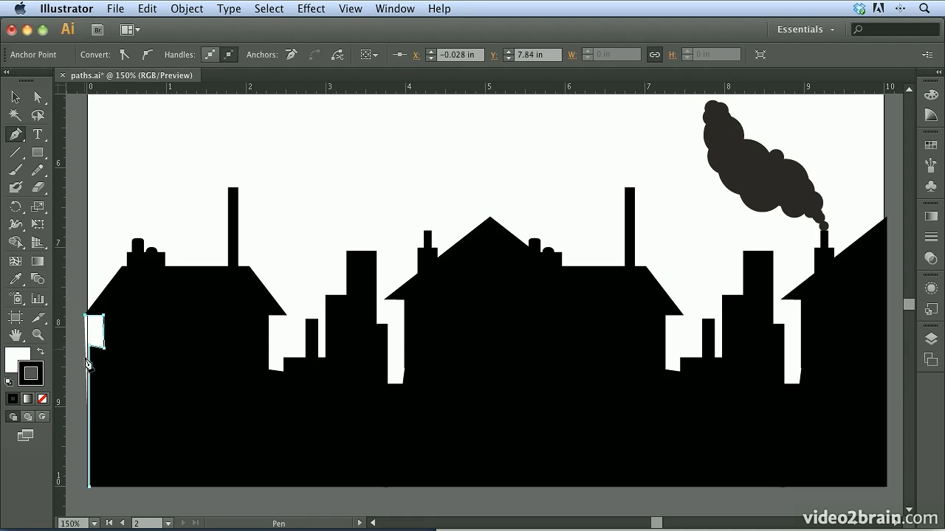
# Step: Set the skyline path's fill to None
pyautogui.click(16, 362)
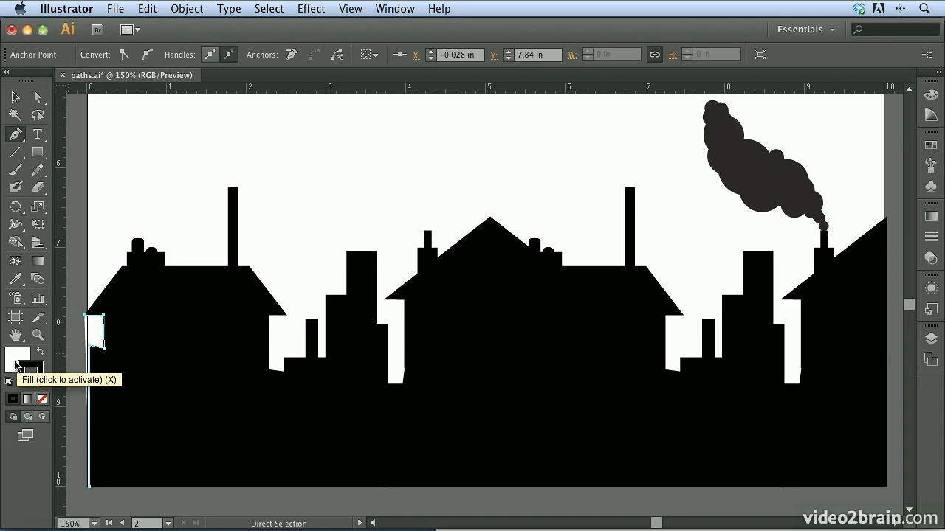
pyautogui.click(11, 357)
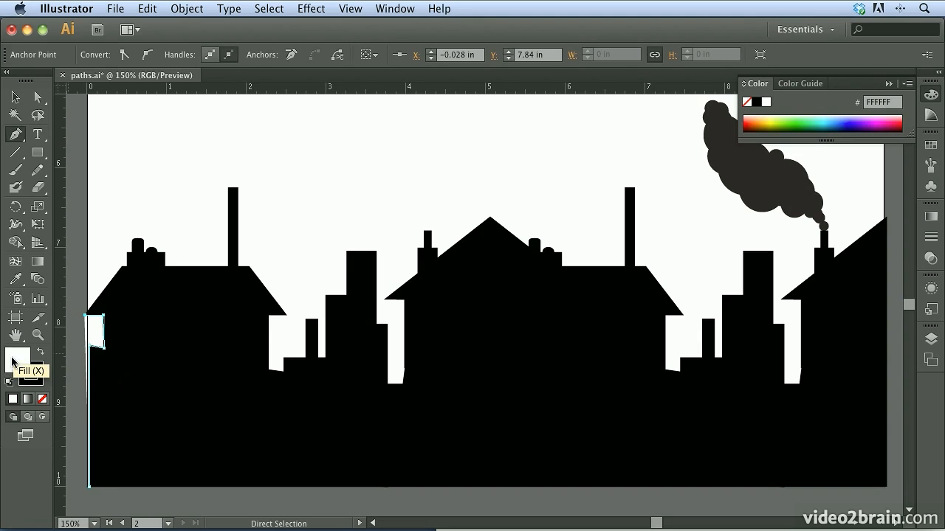
pyautogui.click(42, 399)
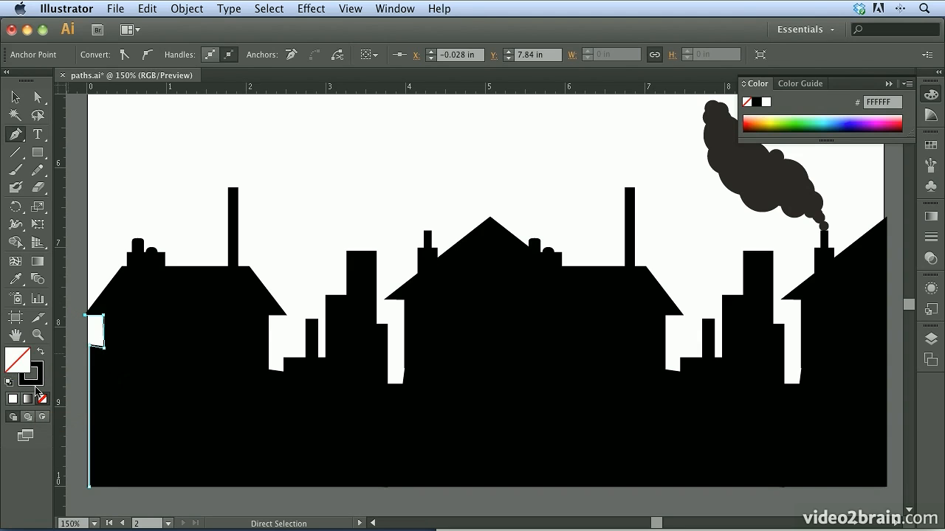
# Step: Make the stroke the active colour attribute and trace the first roof's left slope and the chimney base's left side with straight segments
pyautogui.click(28, 379)
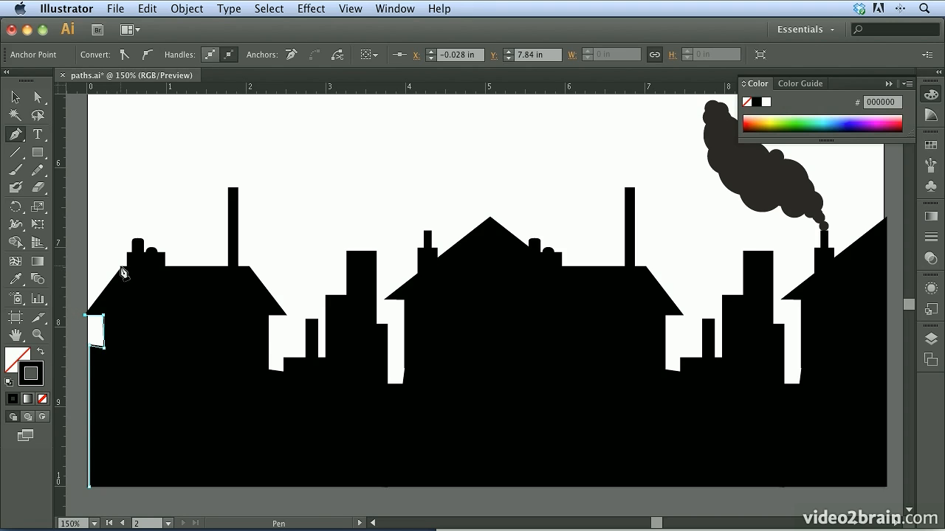
pyautogui.click(122, 271)
pyautogui.click(127, 267)
pyautogui.click(126, 254)
pyautogui.click(131, 246)
# Step: Trace the rounded top of the first chimney's taller pot with curved segments, ending partway down its right side
pyautogui.hotkey('ctrl', 'space')
pyautogui.moveTo(114, 215); pyautogui.dragTo(211, 303)
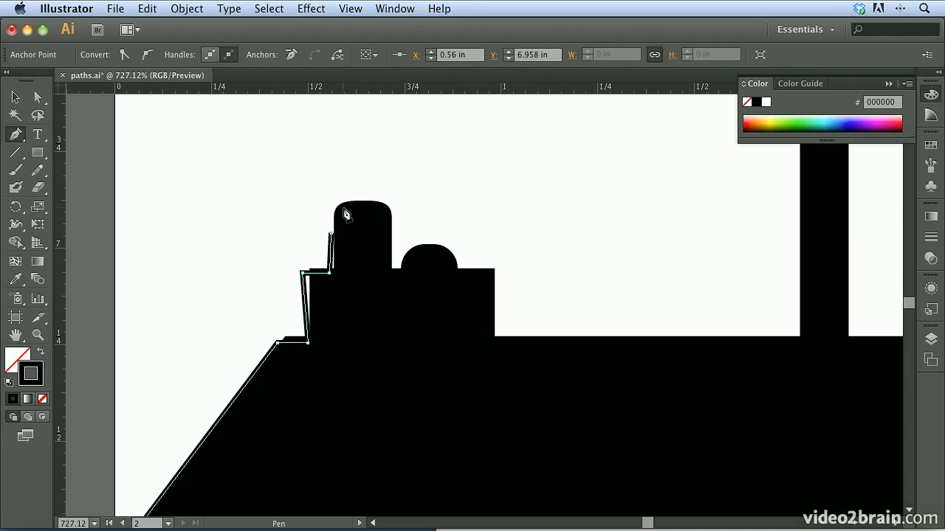
pyautogui.moveTo(362, 201); pyautogui.dragTo(404, 203)
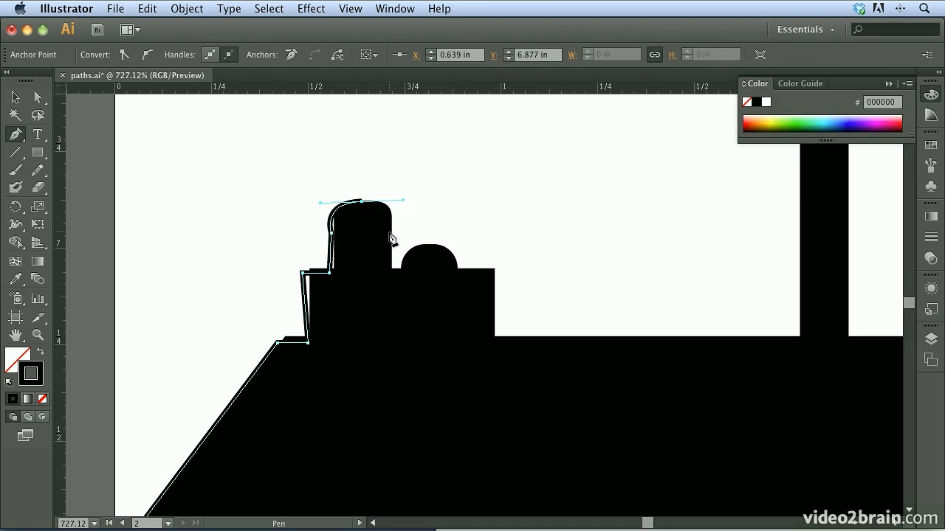
pyautogui.moveTo(391, 237); pyautogui.dragTo(391, 252)
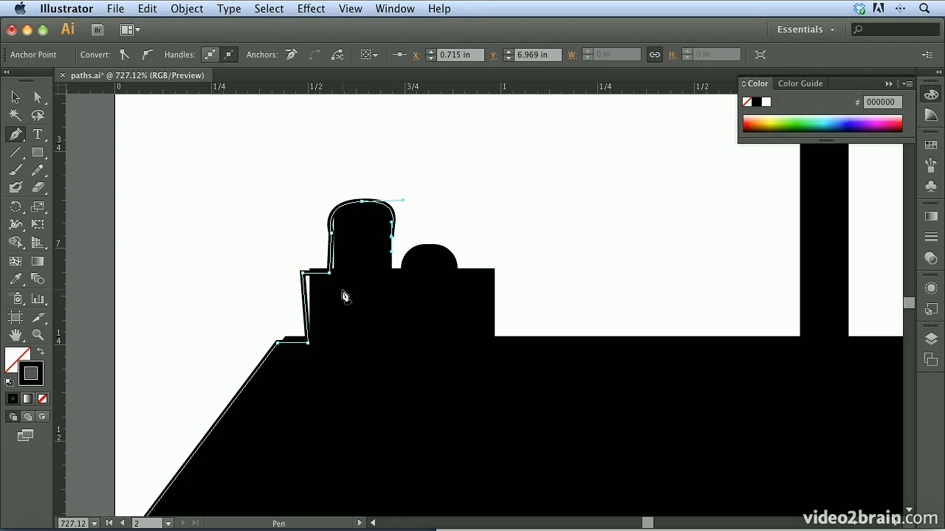
# Step: Reposition the anchor points at the chimney base's upper-left corner and the taller pot's left side to fit the template
pyautogui.press('alt')
pyautogui.moveTo(303, 273); pyautogui.dragTo(335, 271)
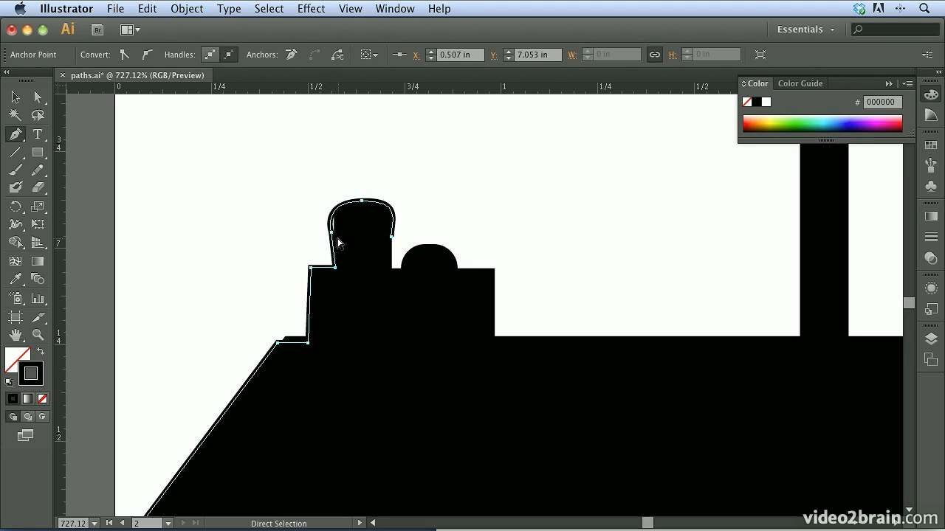
pyautogui.moveTo(331, 232); pyautogui.dragTo(325, 201)
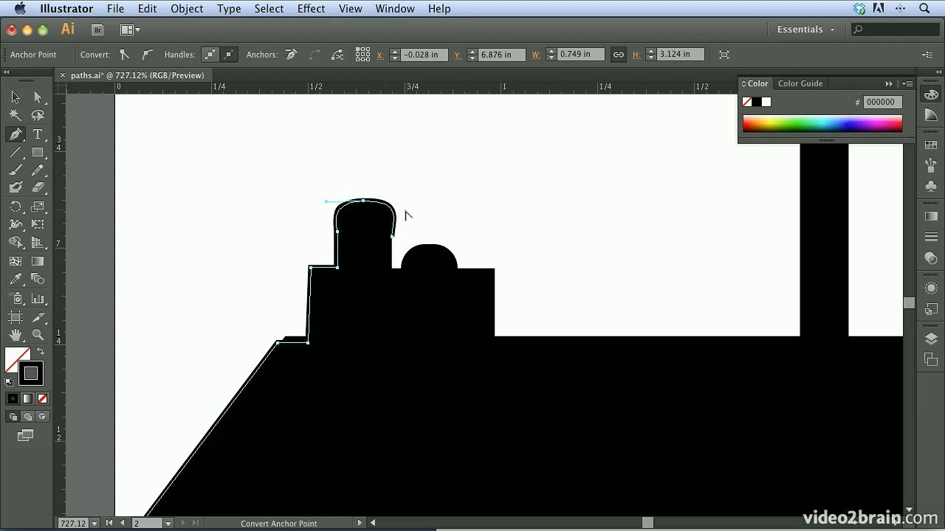
# Step: Trace the smaller domed pot and the chimney base's right side down to the roof line, and deselect the path
pyautogui.click(392, 271)
pyautogui.click(401, 269)
pyautogui.moveTo(429, 244); pyautogui.dragTo(457, 271)
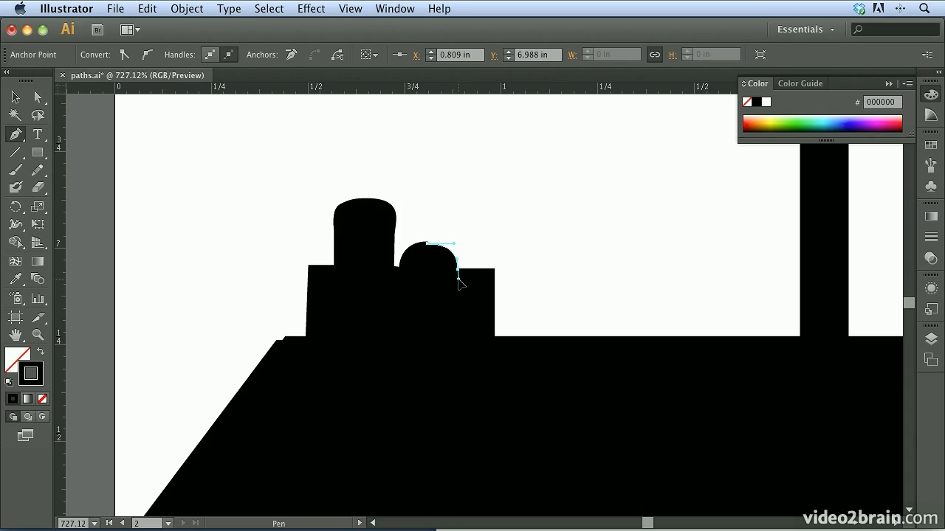
pyautogui.moveTo(460, 282); pyautogui.dragTo(472, 274)
pyautogui.click(494, 268)
pyautogui.click(495, 339)
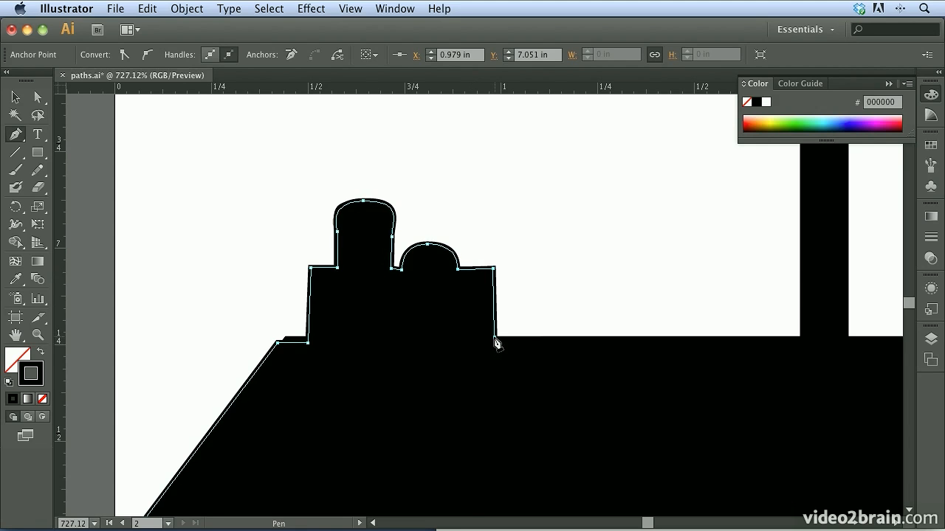
pyautogui.press('super')
pyautogui.keyDown('super'); pyautogui.click(578, 280); pyautogui.keyUp('super')
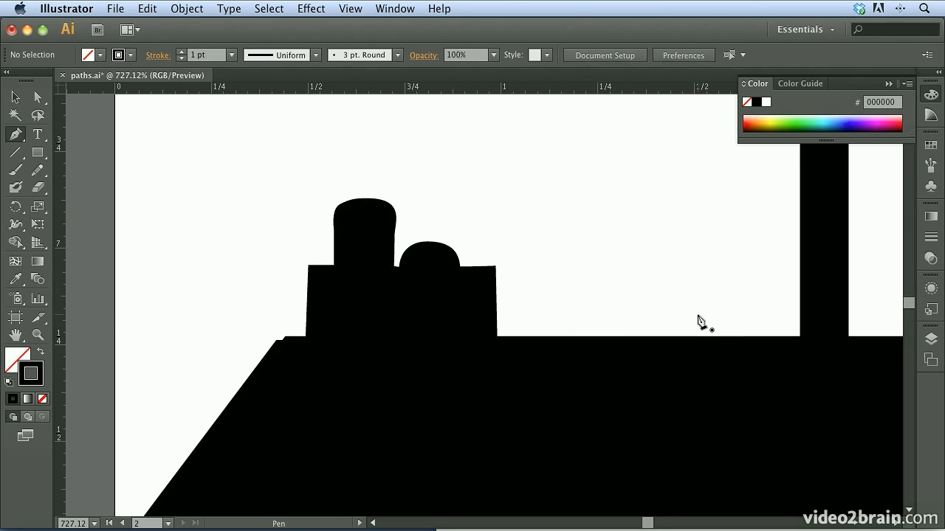
# Step: Trace the smoke plume's lower-left edge from the chimney top with curved segments, redirecting handles at the corners between puffs
pyautogui.press('super+0')
pyautogui.moveTo(549, 299); pyautogui.dragTo(698, 428)
pyautogui.press('space')
pyautogui.moveTo(618, 344); pyautogui.dragTo(505, 386)
pyautogui.scroll(4, 476, 310)
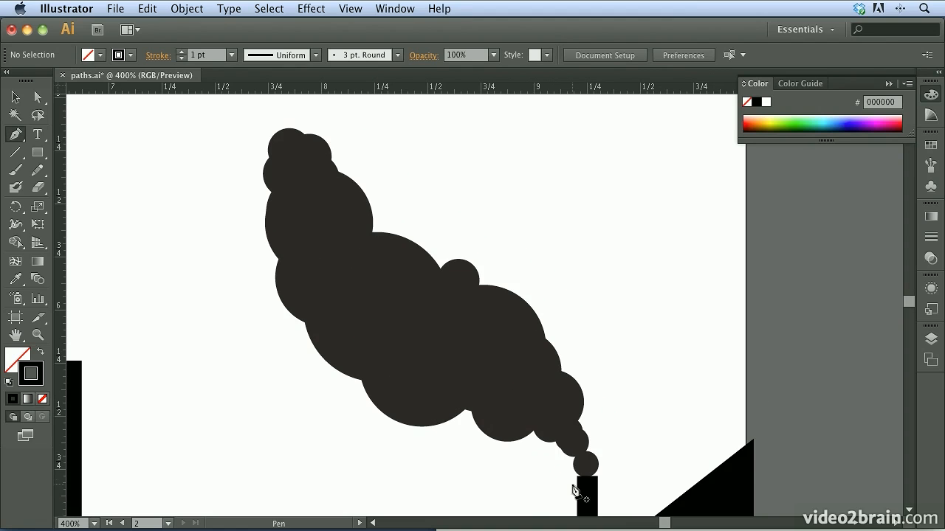
pyautogui.press('super+space')
pyautogui.moveTo(515, 401); pyautogui.dragTo(641, 502)
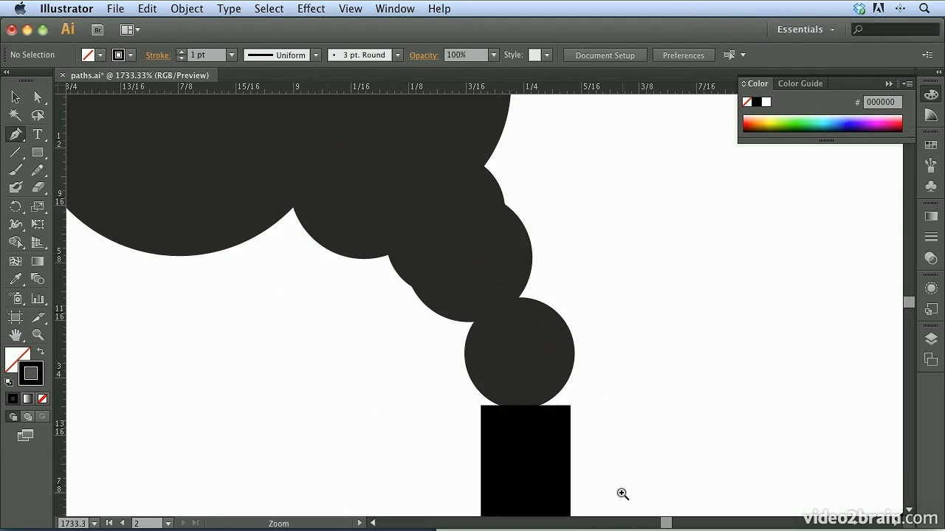
pyautogui.moveTo(541, 428); pyautogui.dragTo(553, 393)
pyautogui.moveTo(509, 370); pyautogui.dragTo(479, 352)
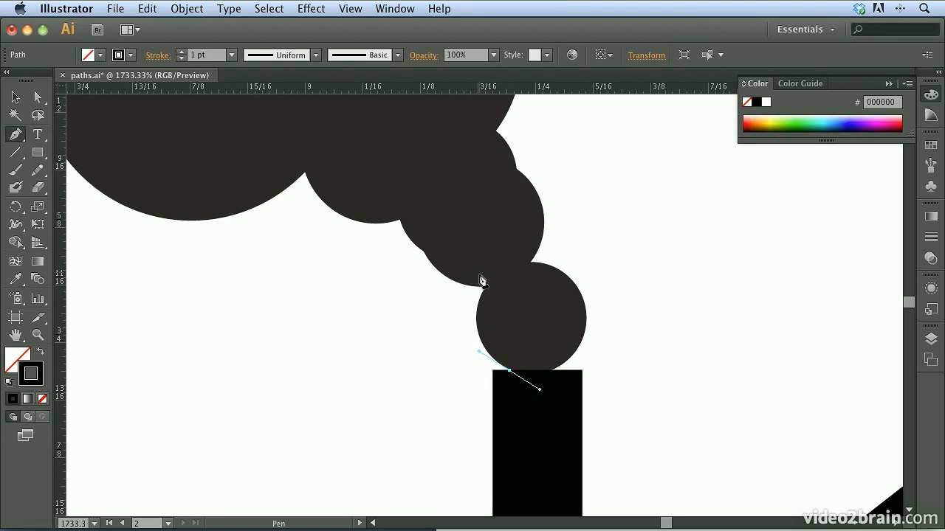
pyautogui.moveTo(484, 286); pyautogui.dragTo(505, 260)
pyautogui.moveTo(504, 259)
pyautogui.mouseDown()
pyautogui.moveTo(480, 263)
pyautogui.moveTo(456, 287)
pyautogui.moveTo(417, 232)
pyautogui.moveTo(411, 244)
pyautogui.moveTo(400, 204)
pyautogui.moveTo(376, 211)
pyautogui.moveTo(368, 229)
pyautogui.mouseUp()
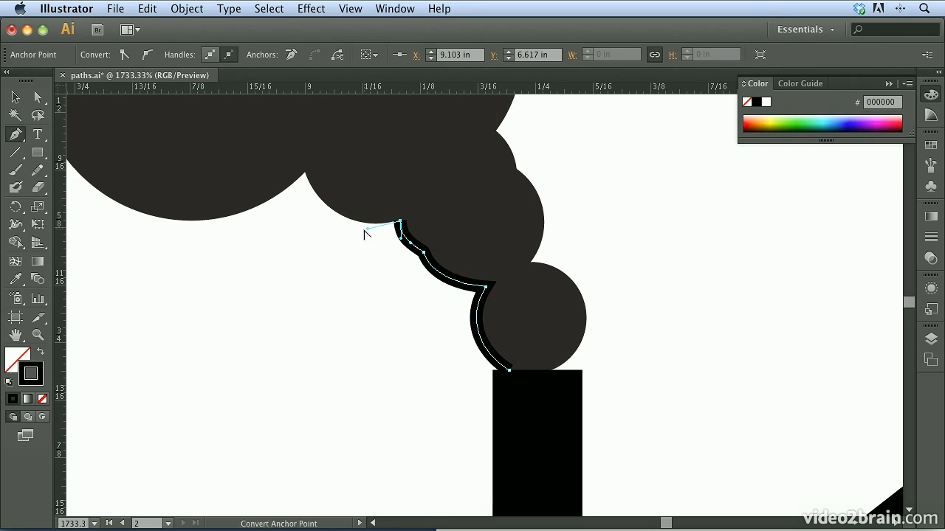
pyautogui.moveTo(304, 172); pyautogui.dragTo(288, 127)
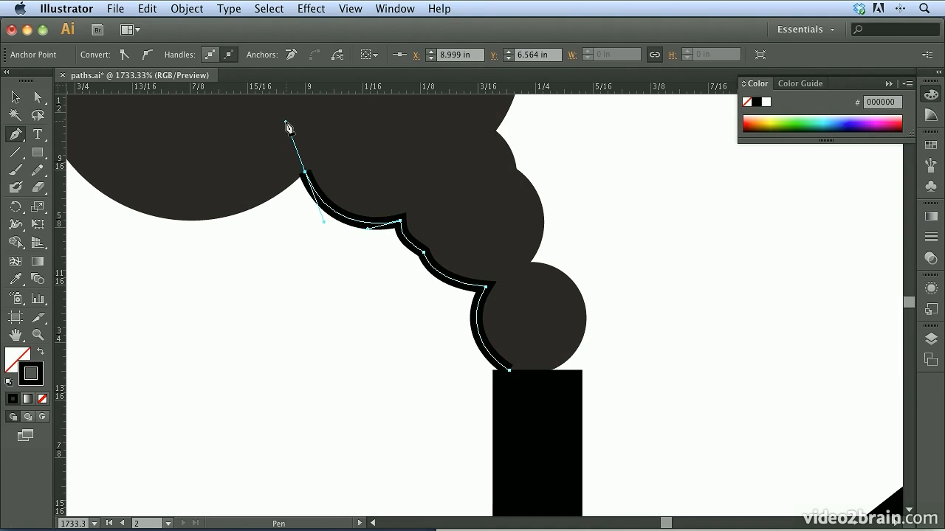